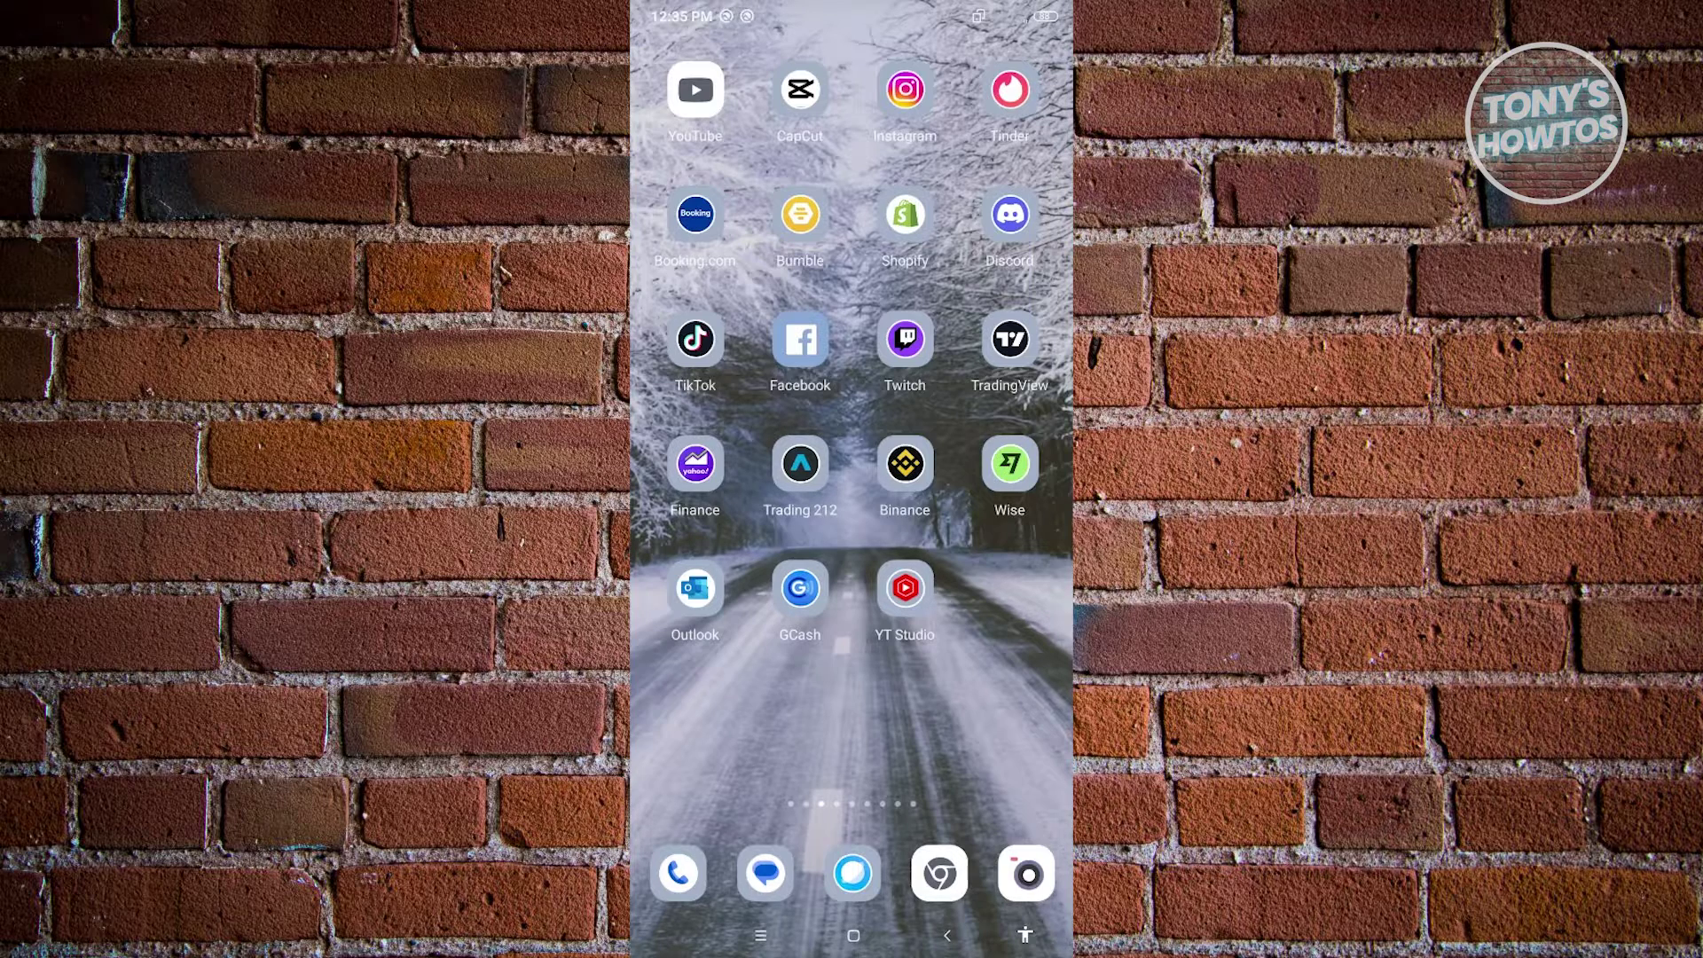
From the first home page, search Google Play Store for 'facebook' and open Facebook
left_click_drag(718, 532, 1012, 533)
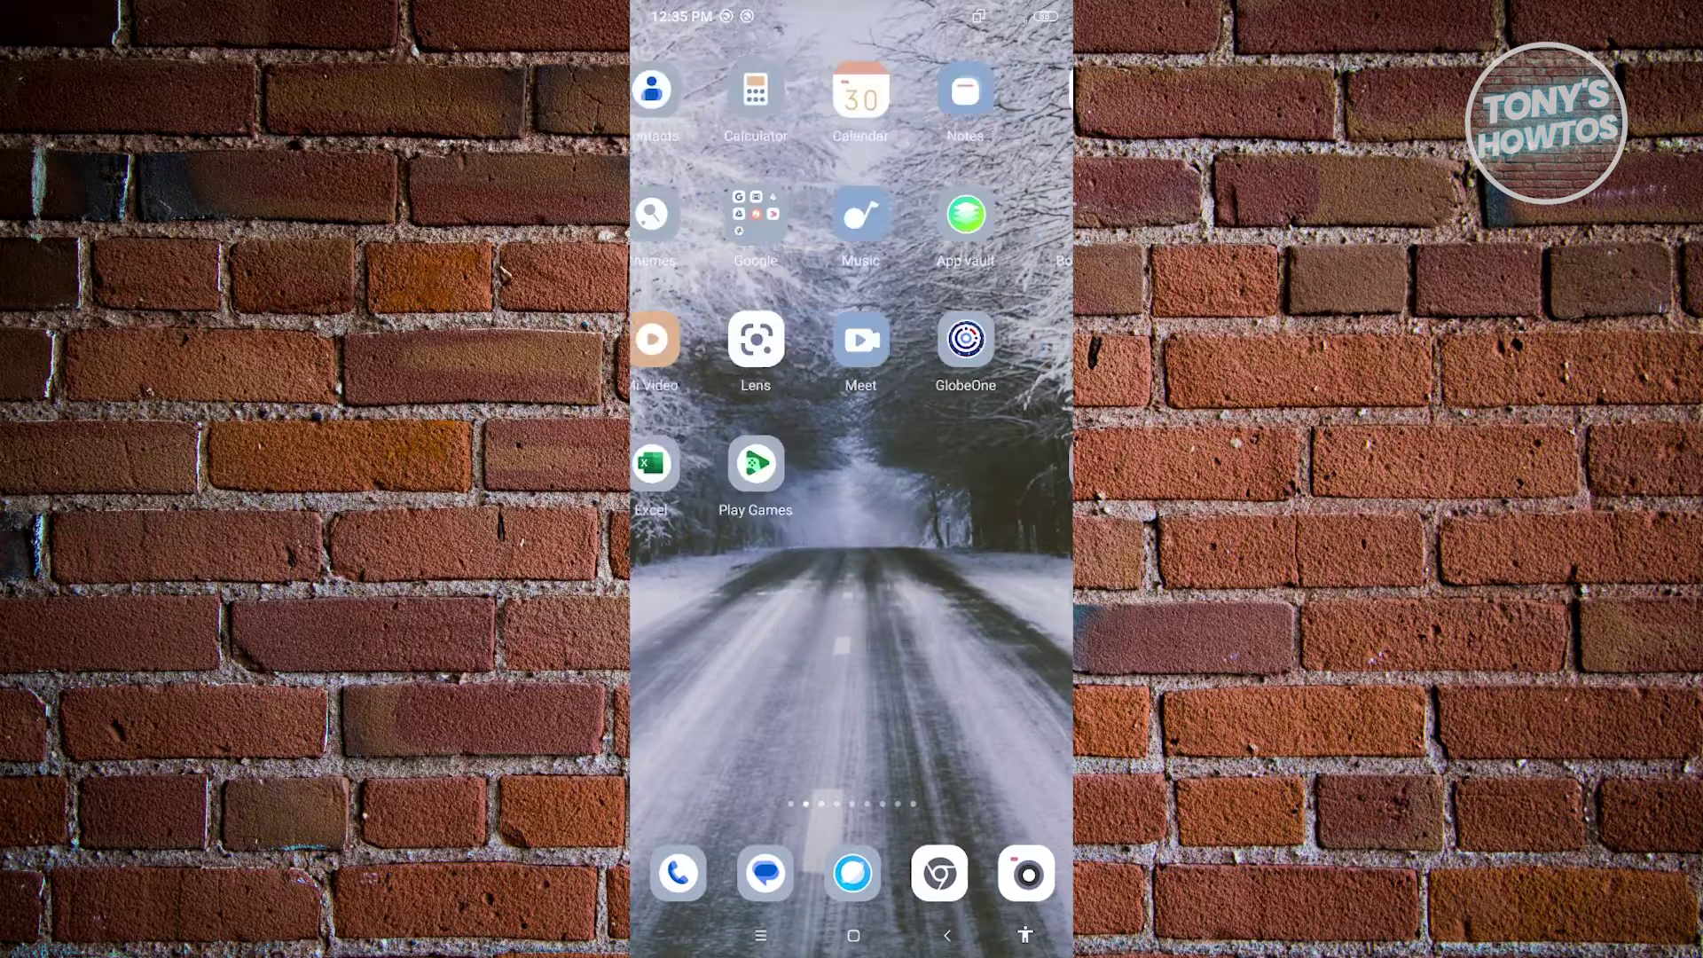
left_click_drag(718, 532, 1012, 532)
left_click(1011, 715)
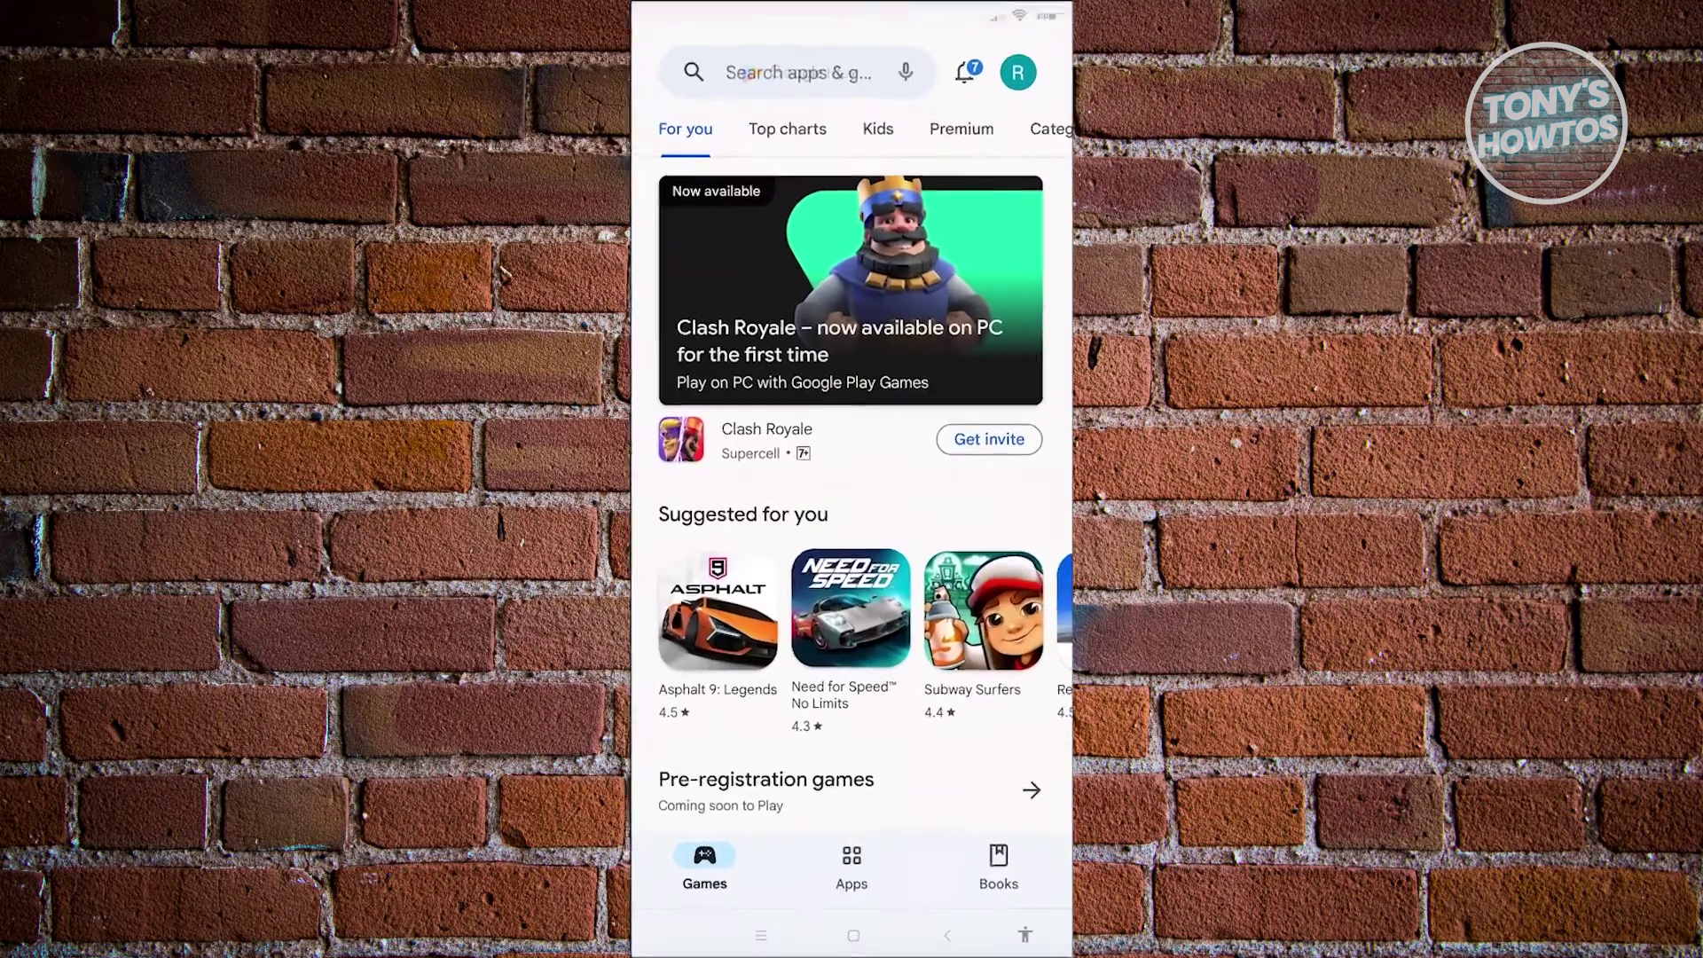
left_click(825, 67)
type("faceb")
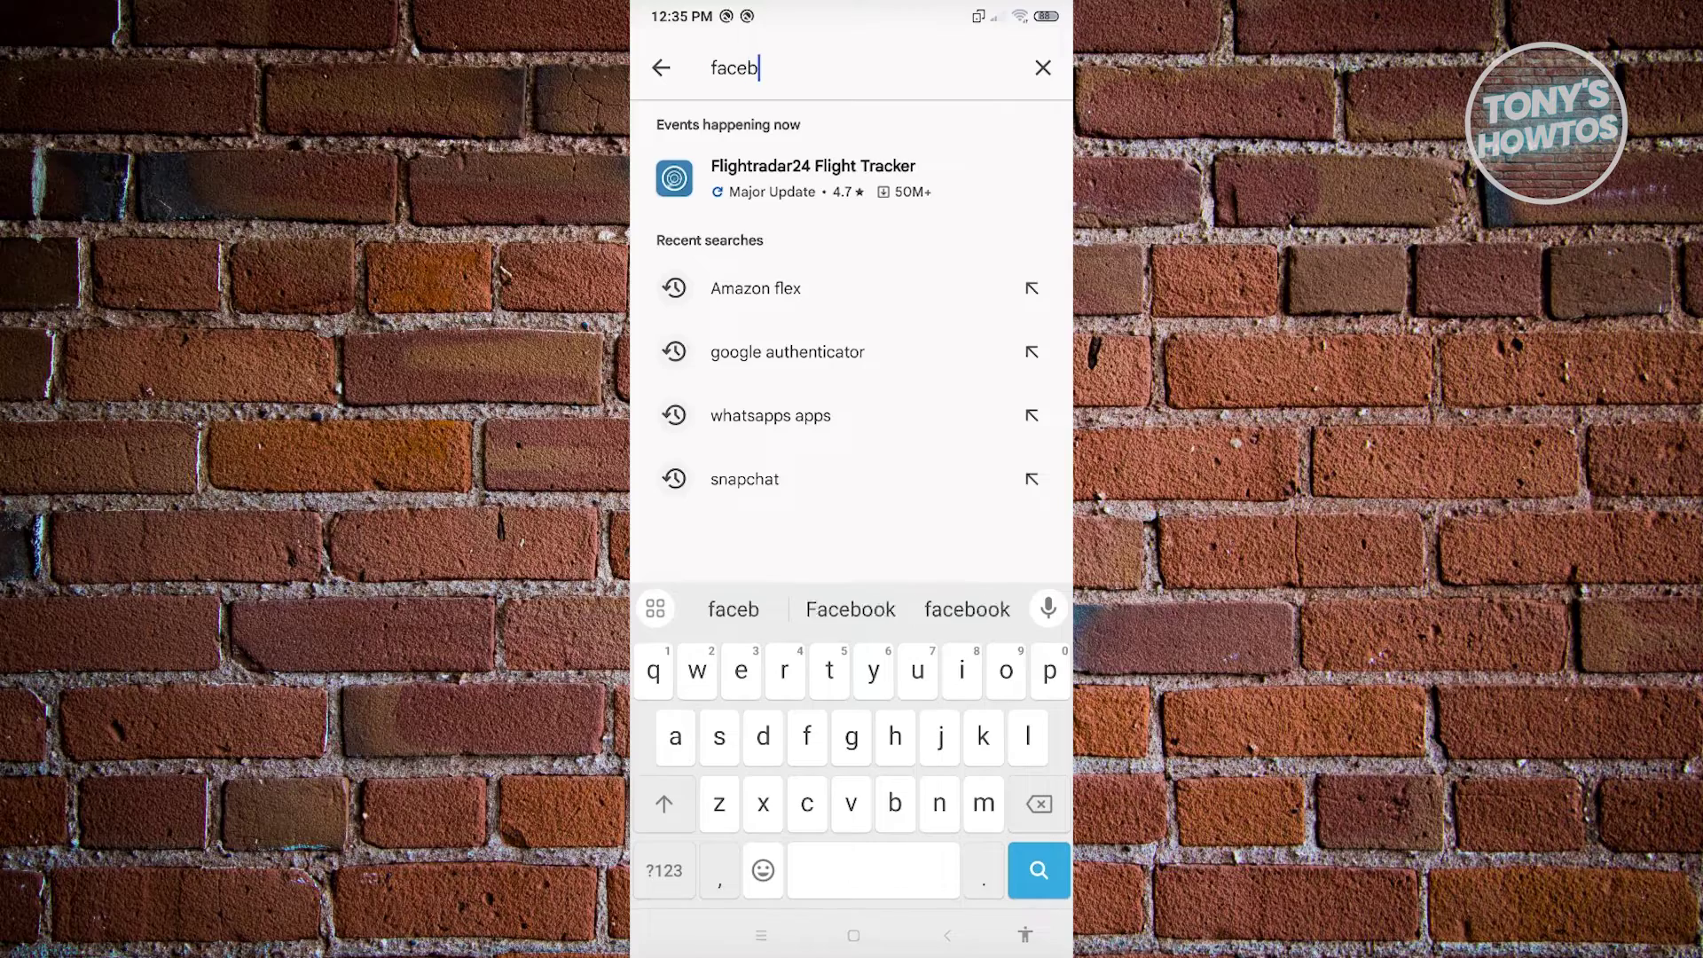
type("ook")
key("Return")
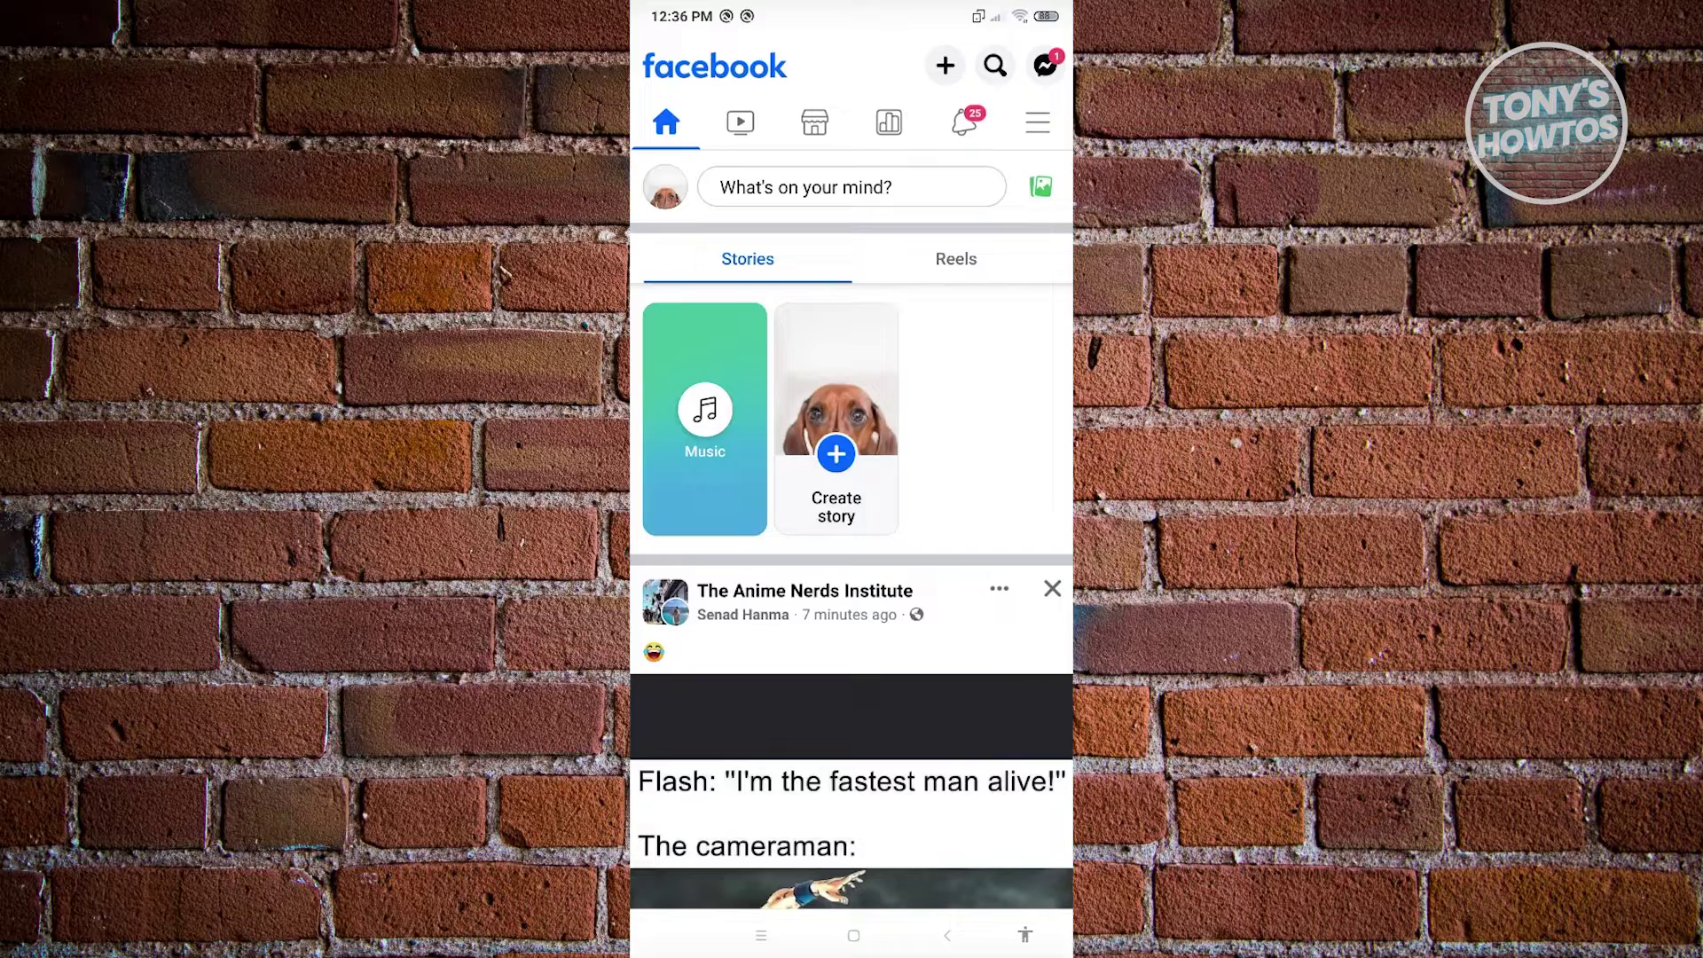
Reach Facebook's full Settings page through the menu's Settings & privacy section
left_click(1037, 124)
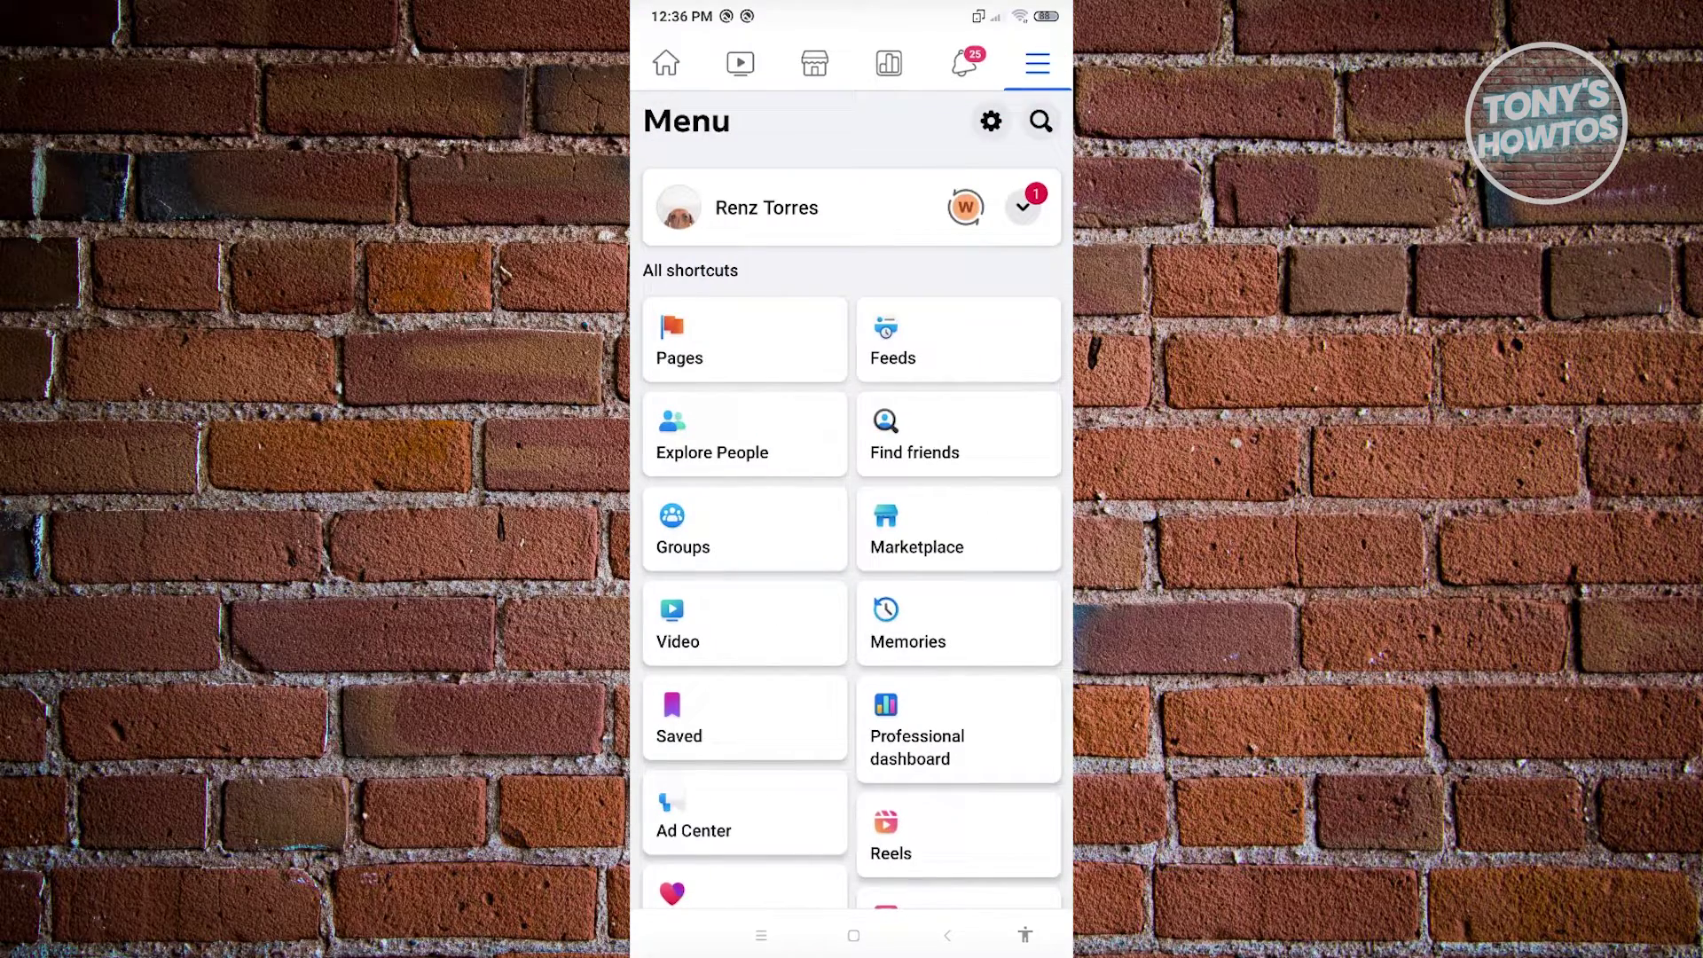
scroll(852, 502, "down", 5)
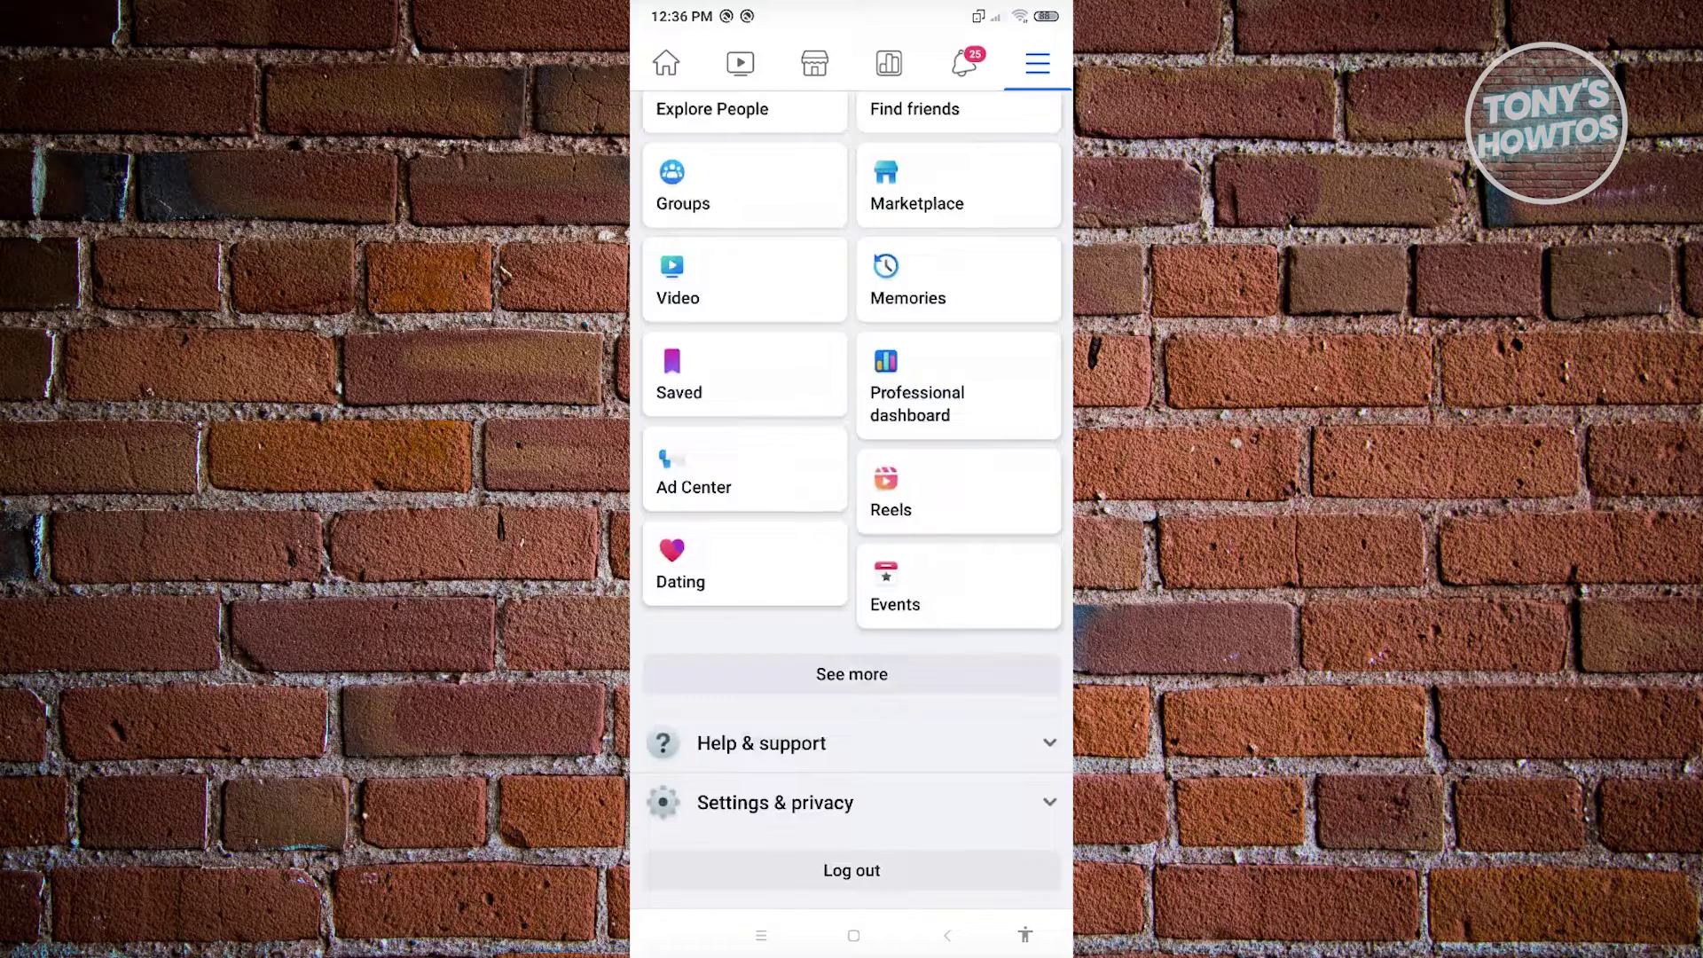
left_click(774, 803)
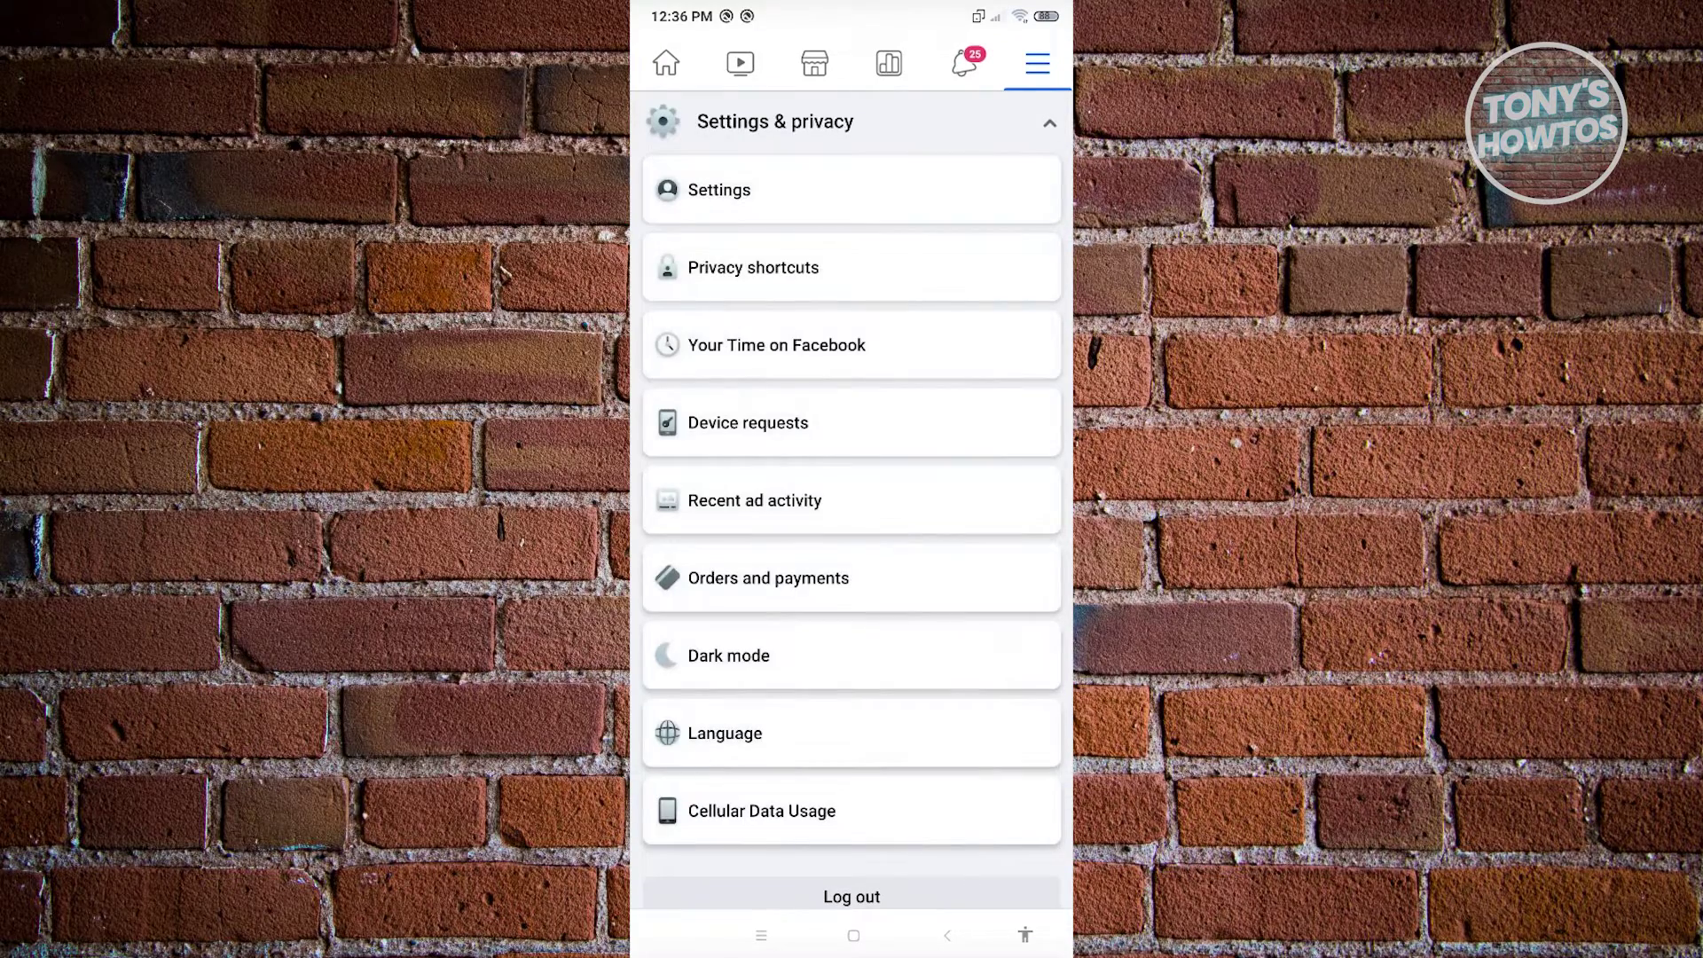
left_click(799, 190)
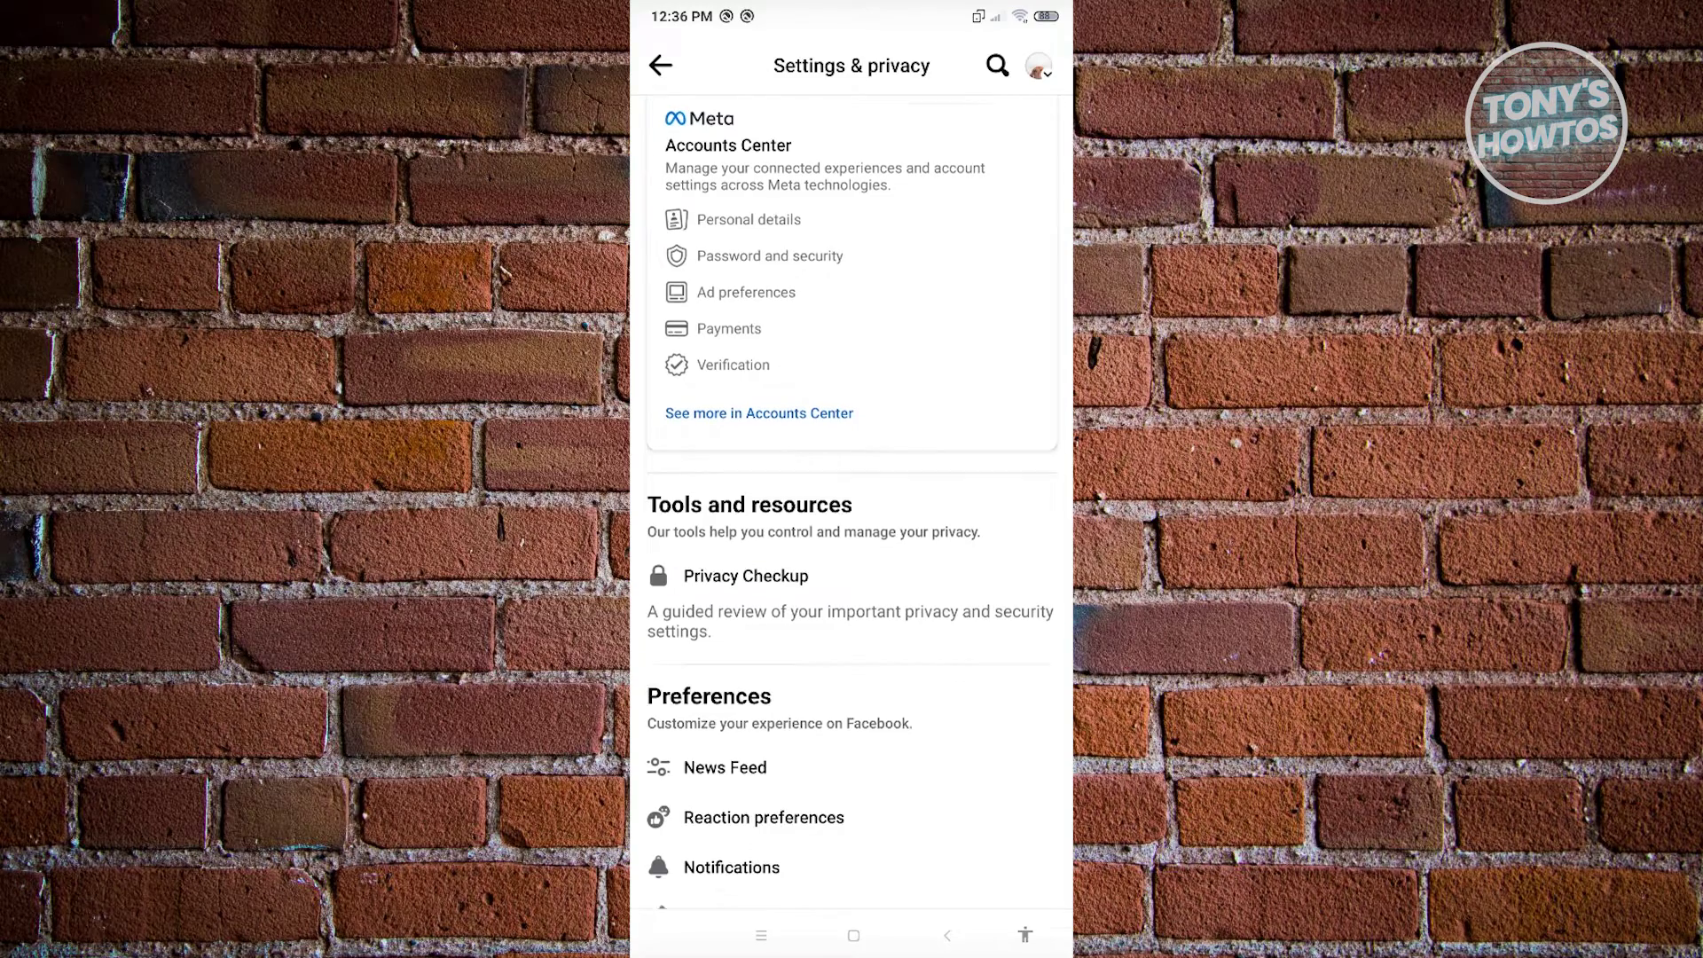
scroll(851, 504, "down", 5)
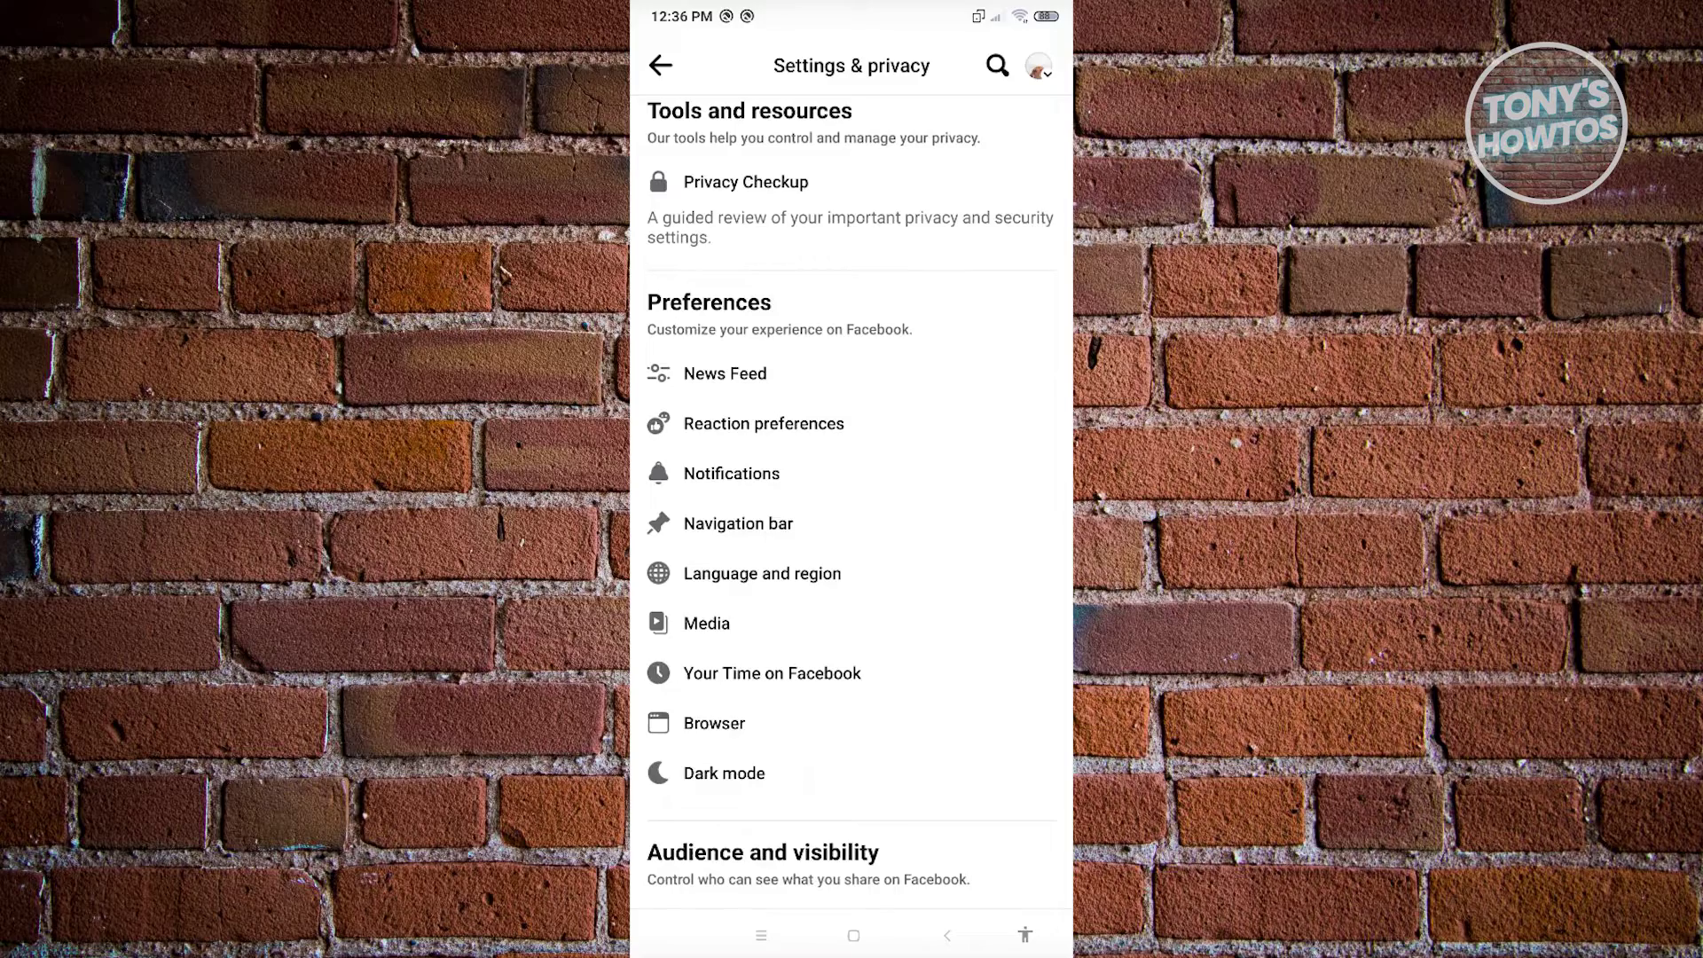
left_click(745, 624)
scroll(852, 503, "down", 2)
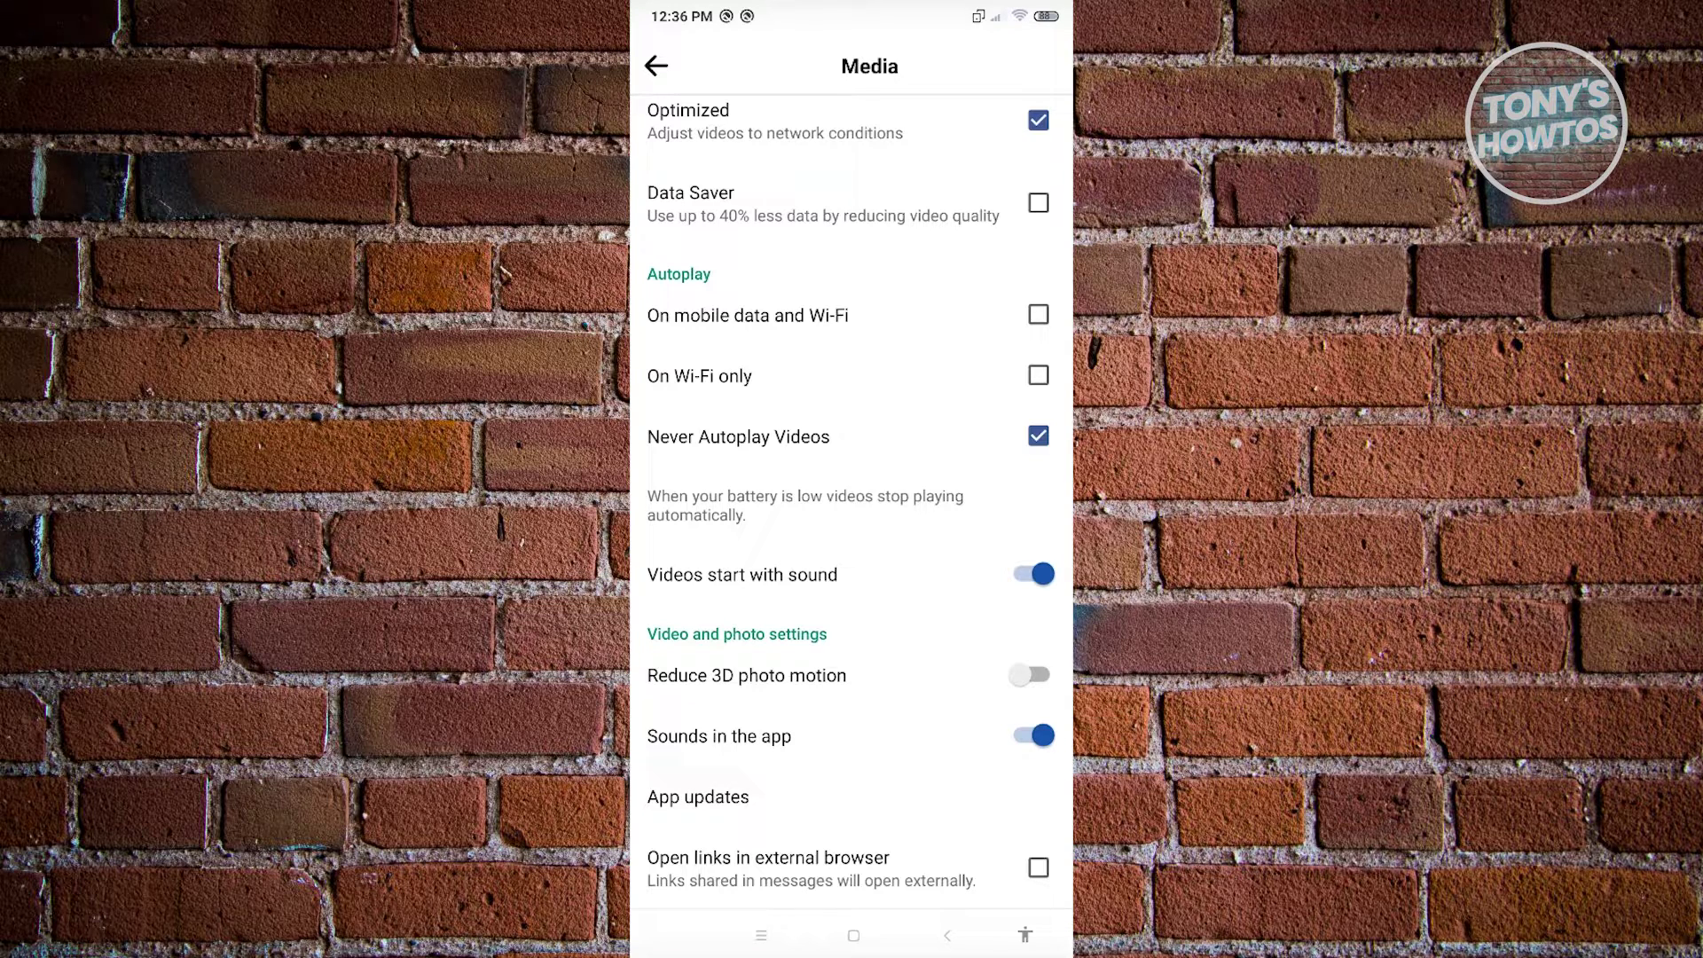
Turn on 'Open links in external browser' in Media settings, then return to the Facebook menu
left_click(1037, 869)
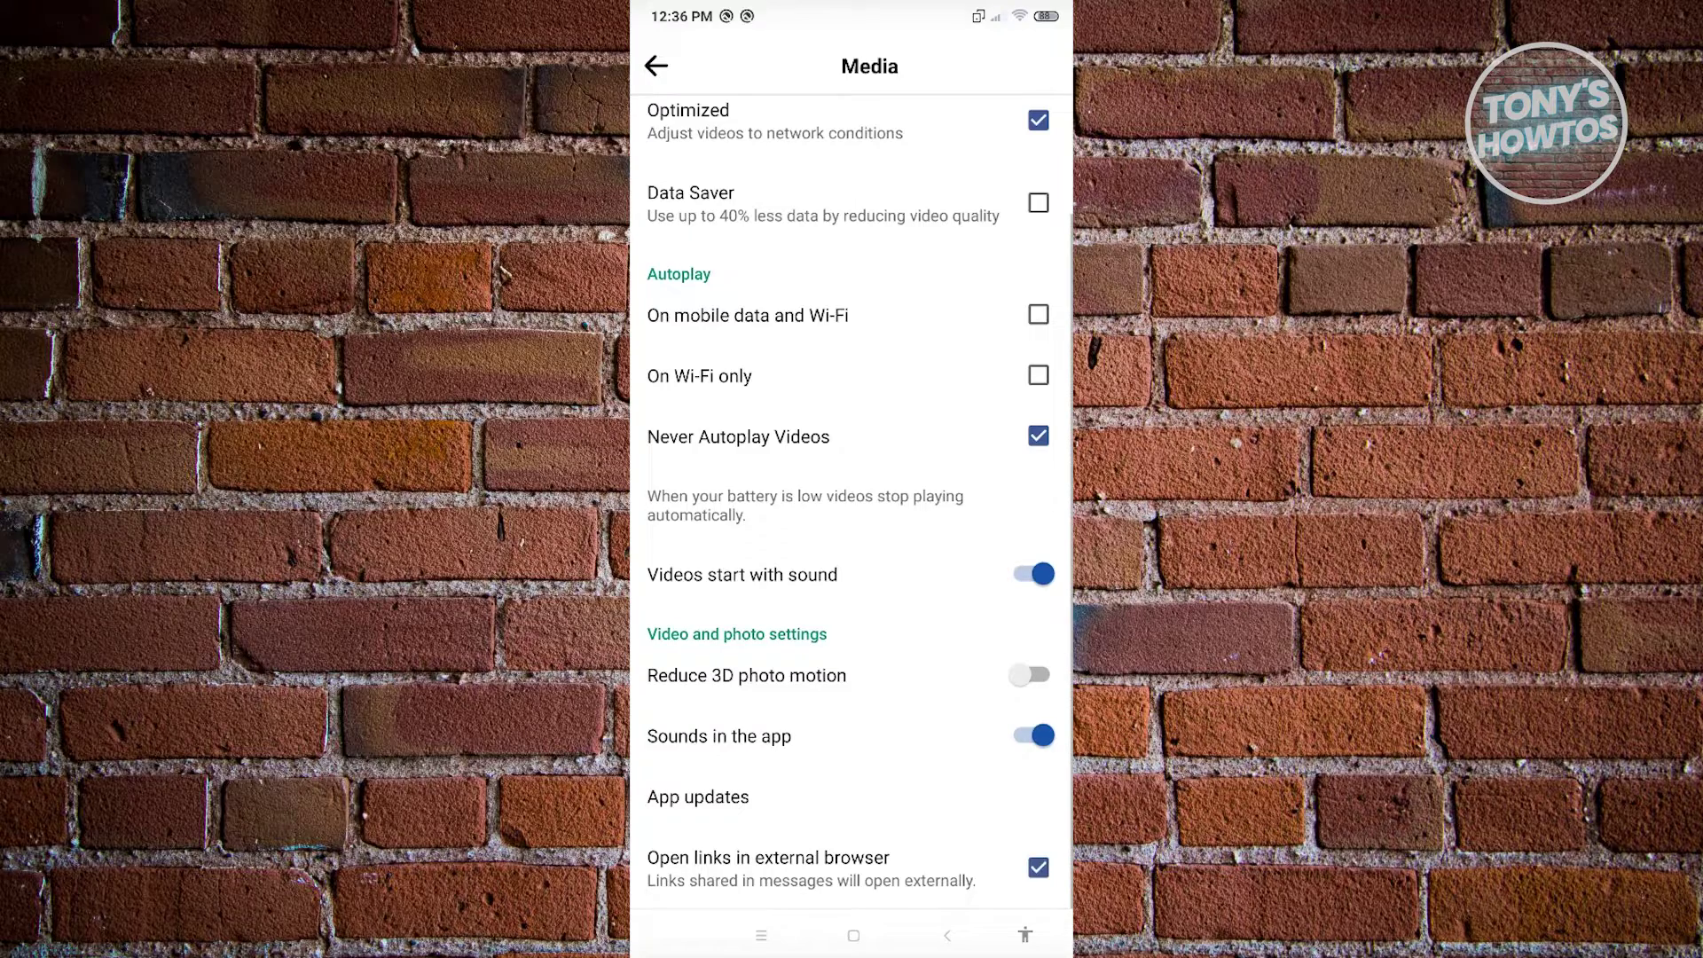
scroll(853, 507, "up", 2)
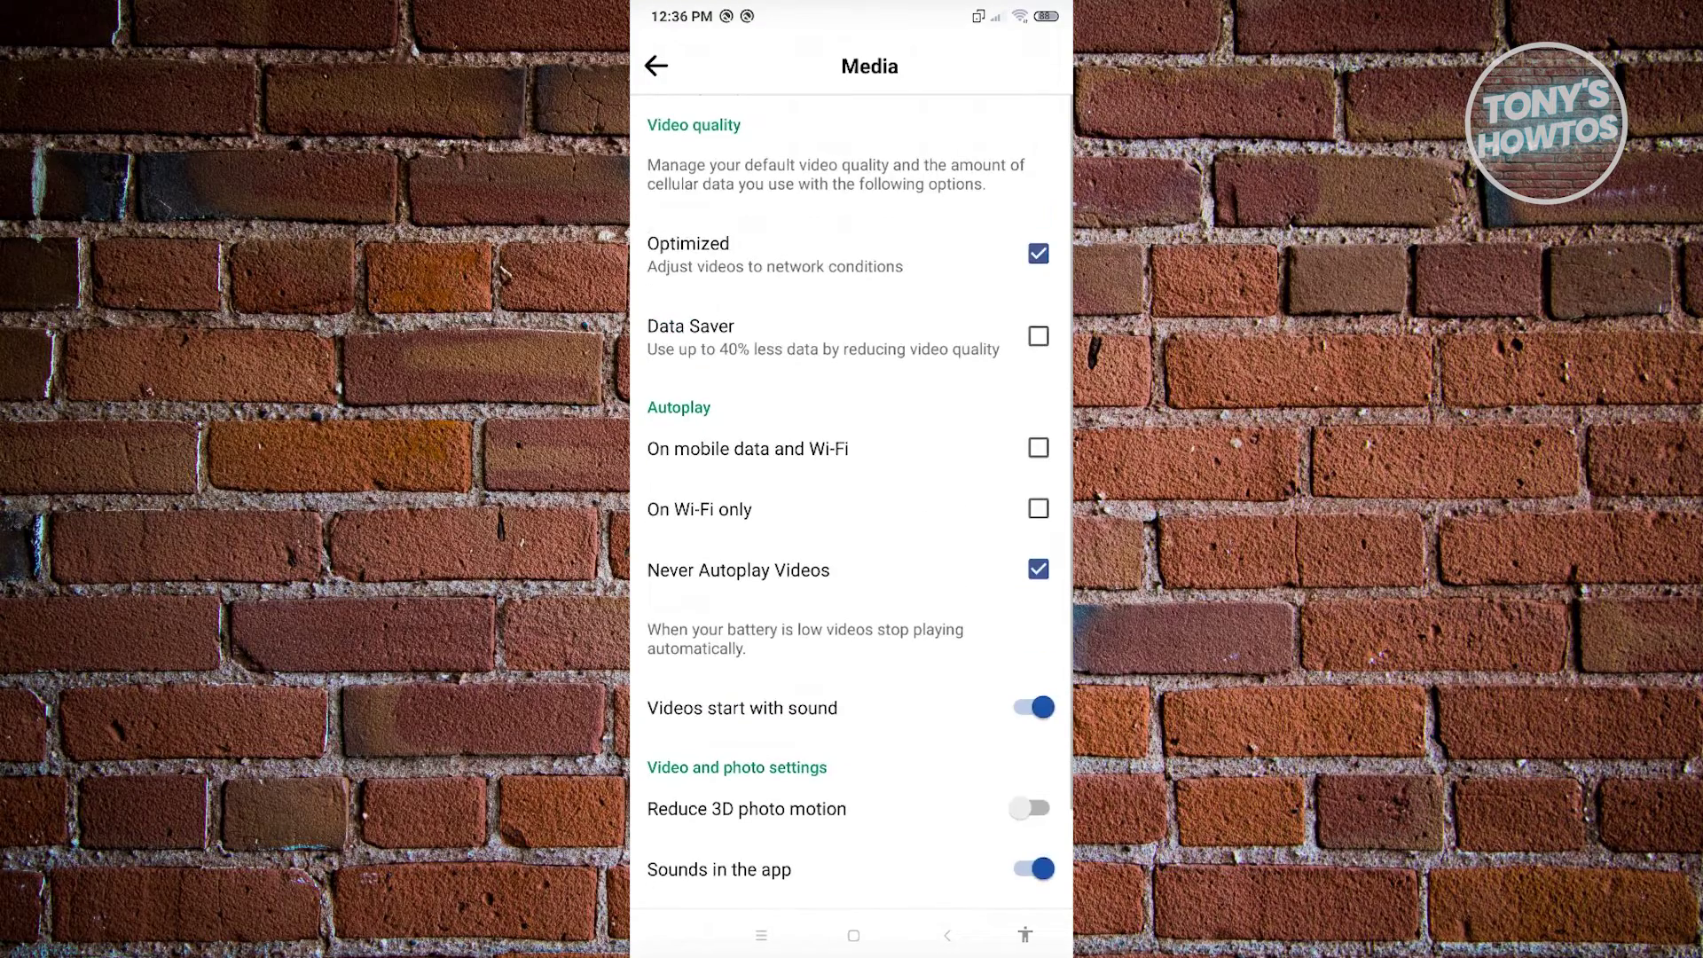
left_click(656, 66)
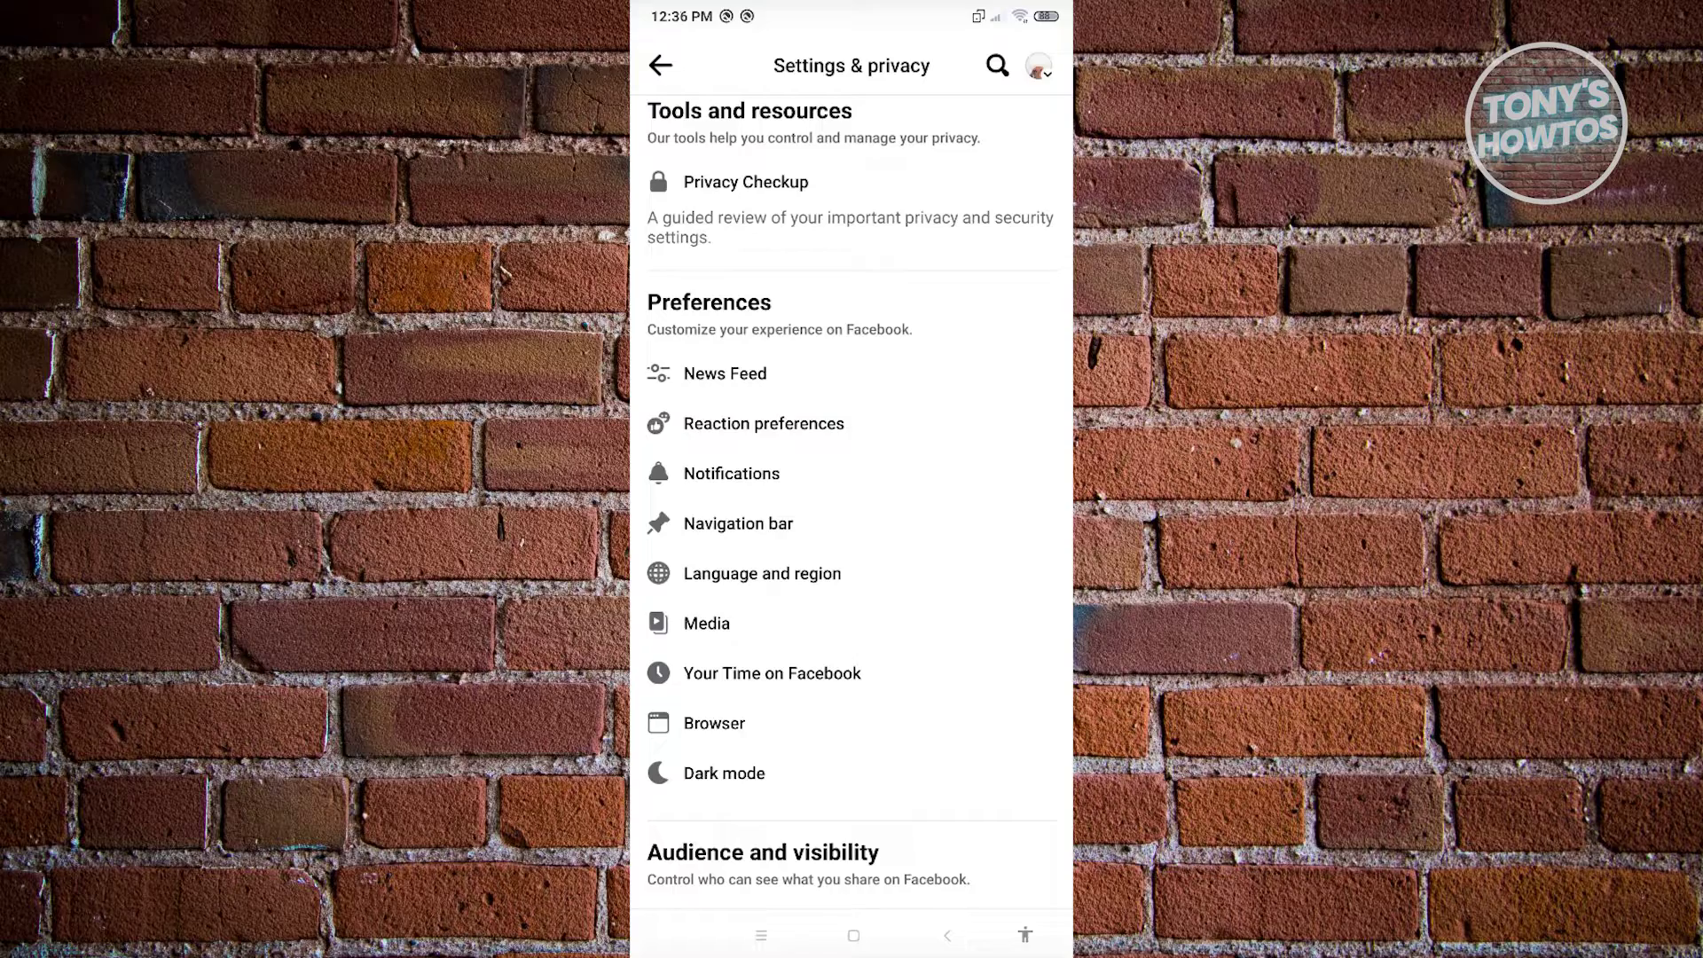
left_click(660, 65)
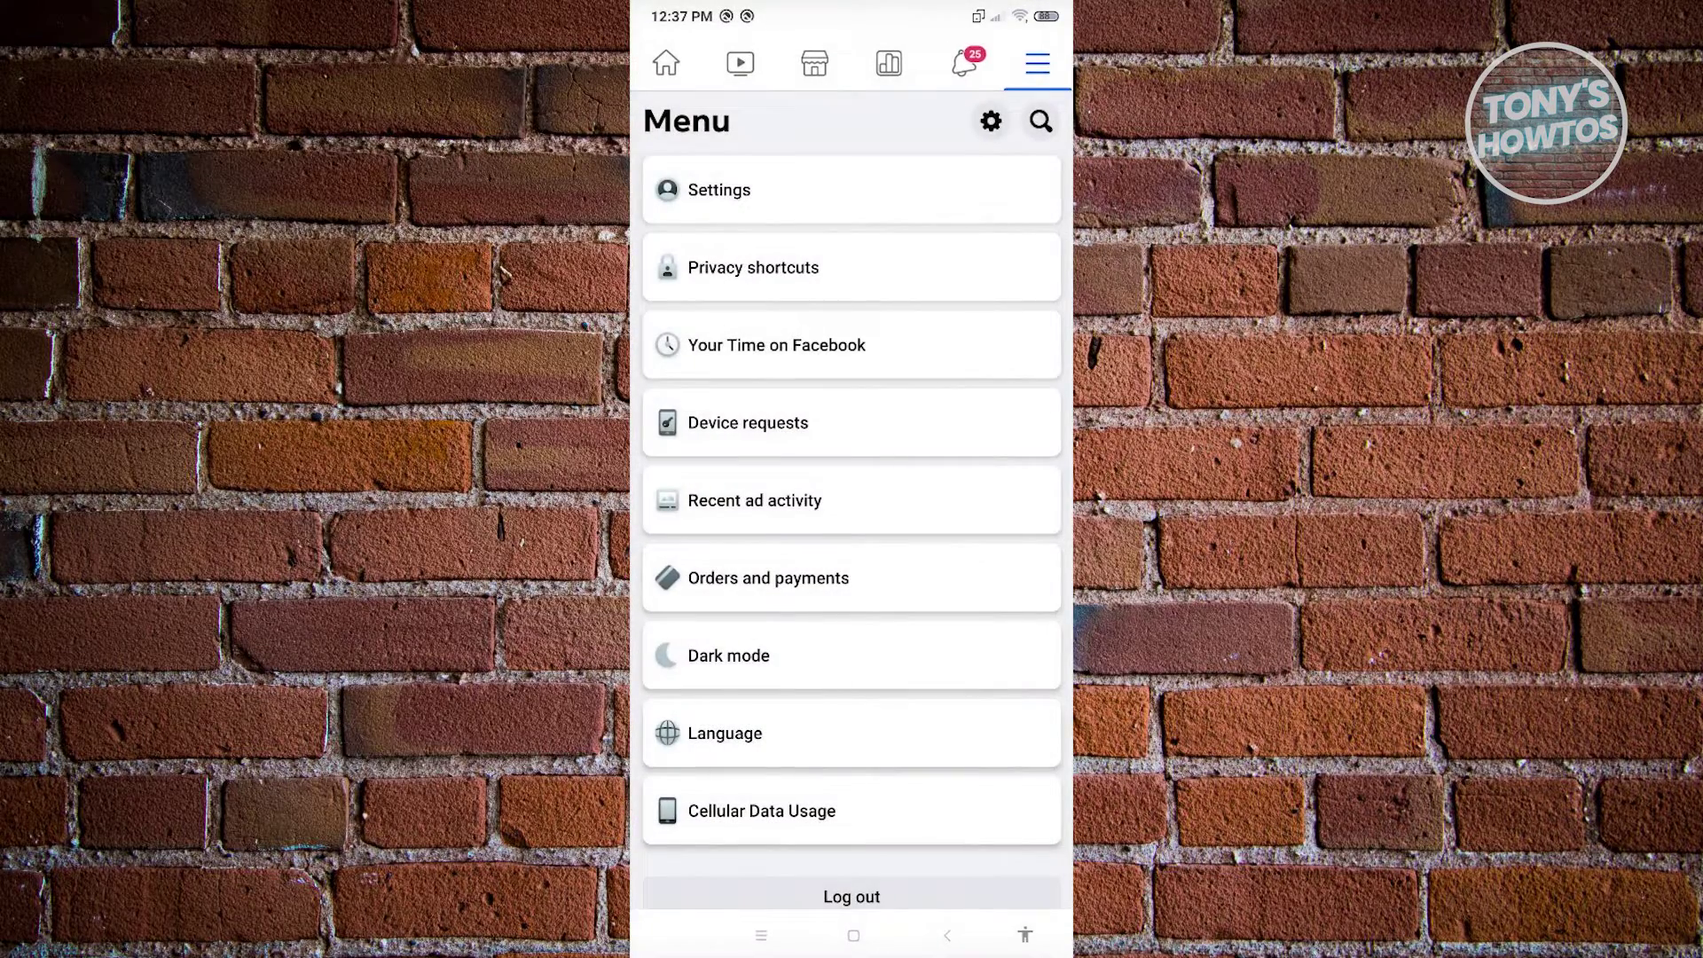
Leave Facebook for the next home screen page and bring up Chrome's shortcut menu
left_click(853, 935)
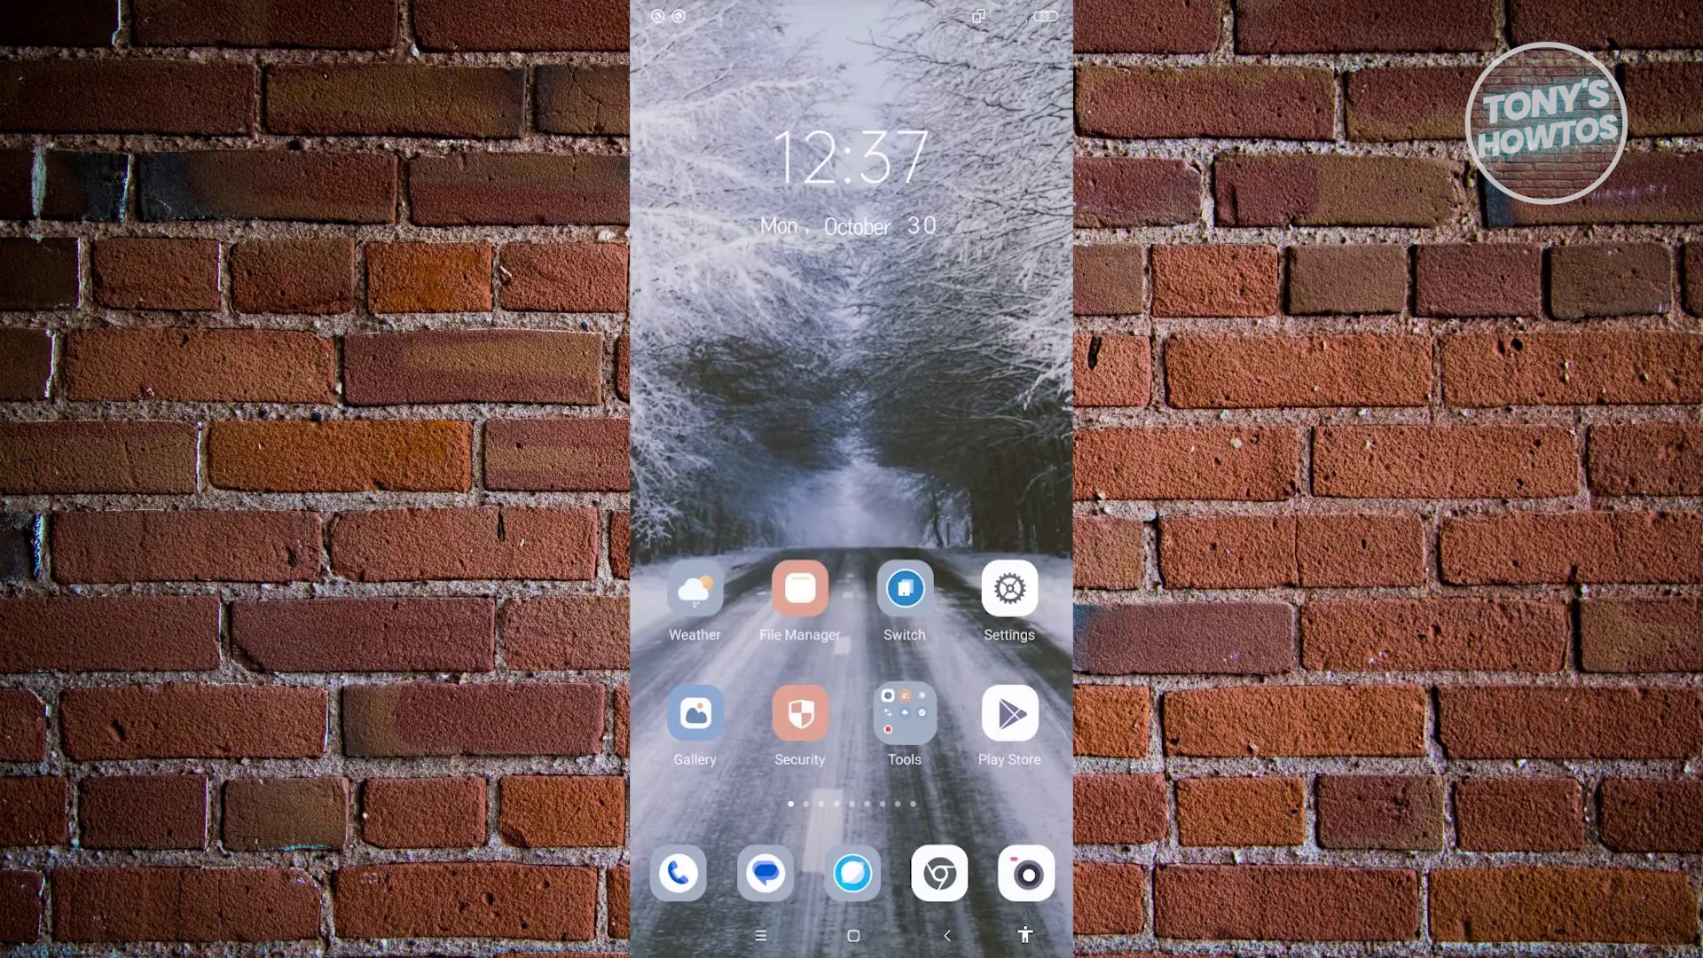
left_click_drag(958, 400, 718, 399)
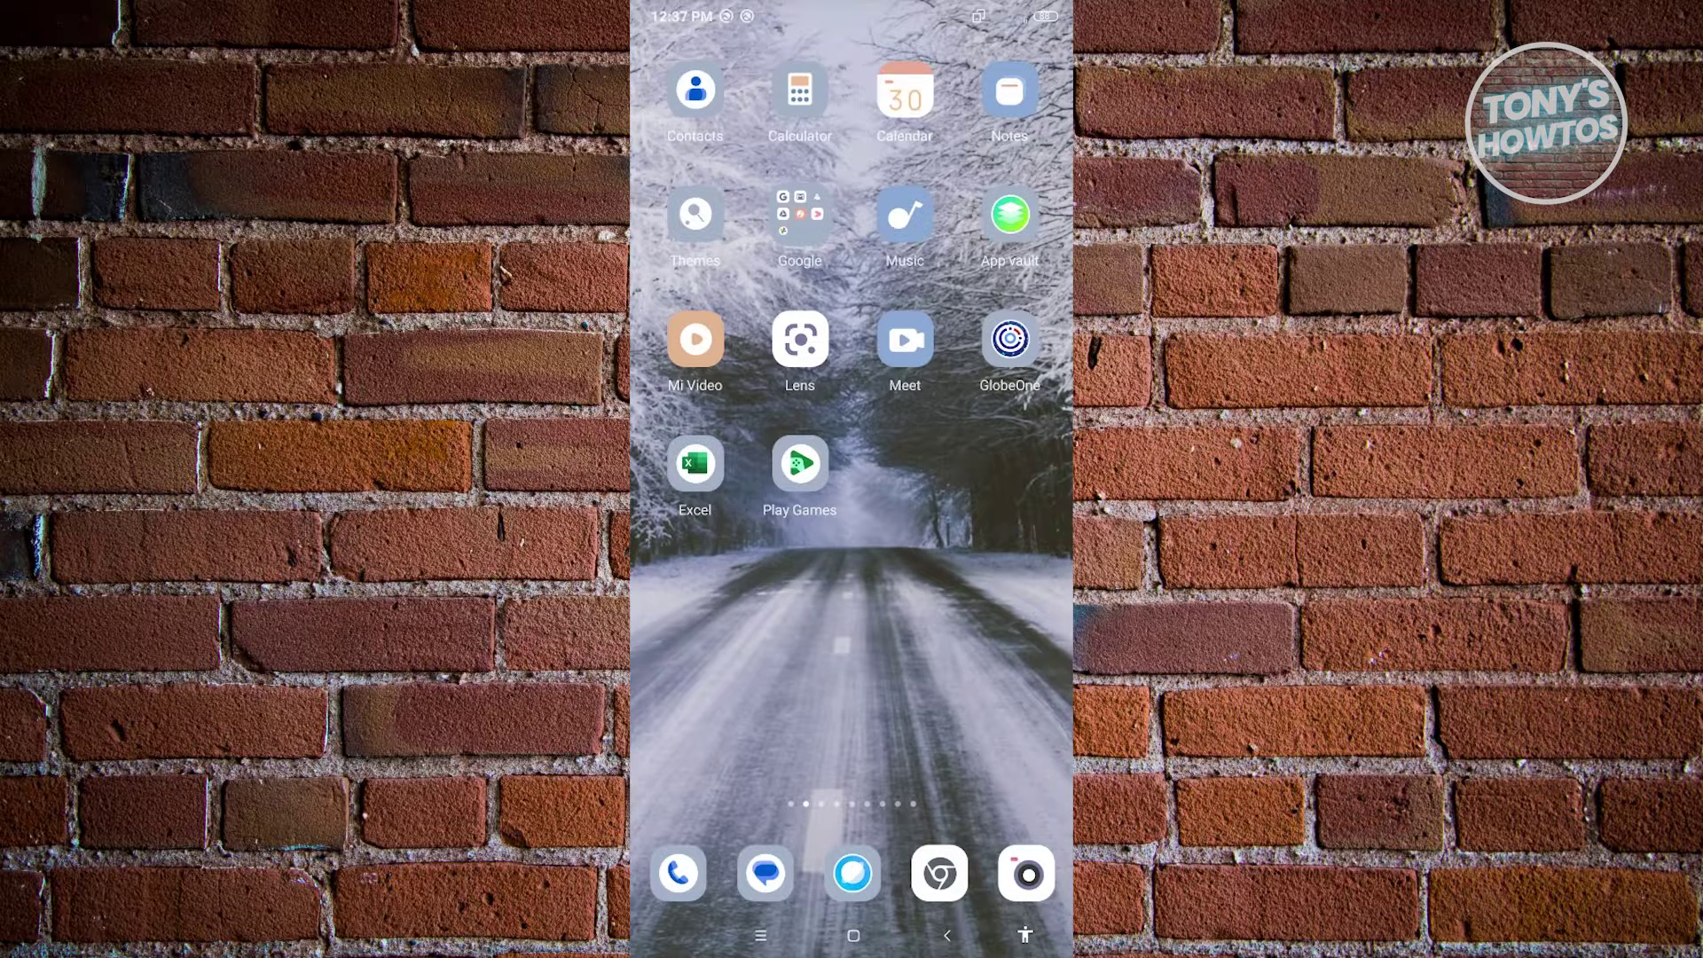
left_click(940, 873)
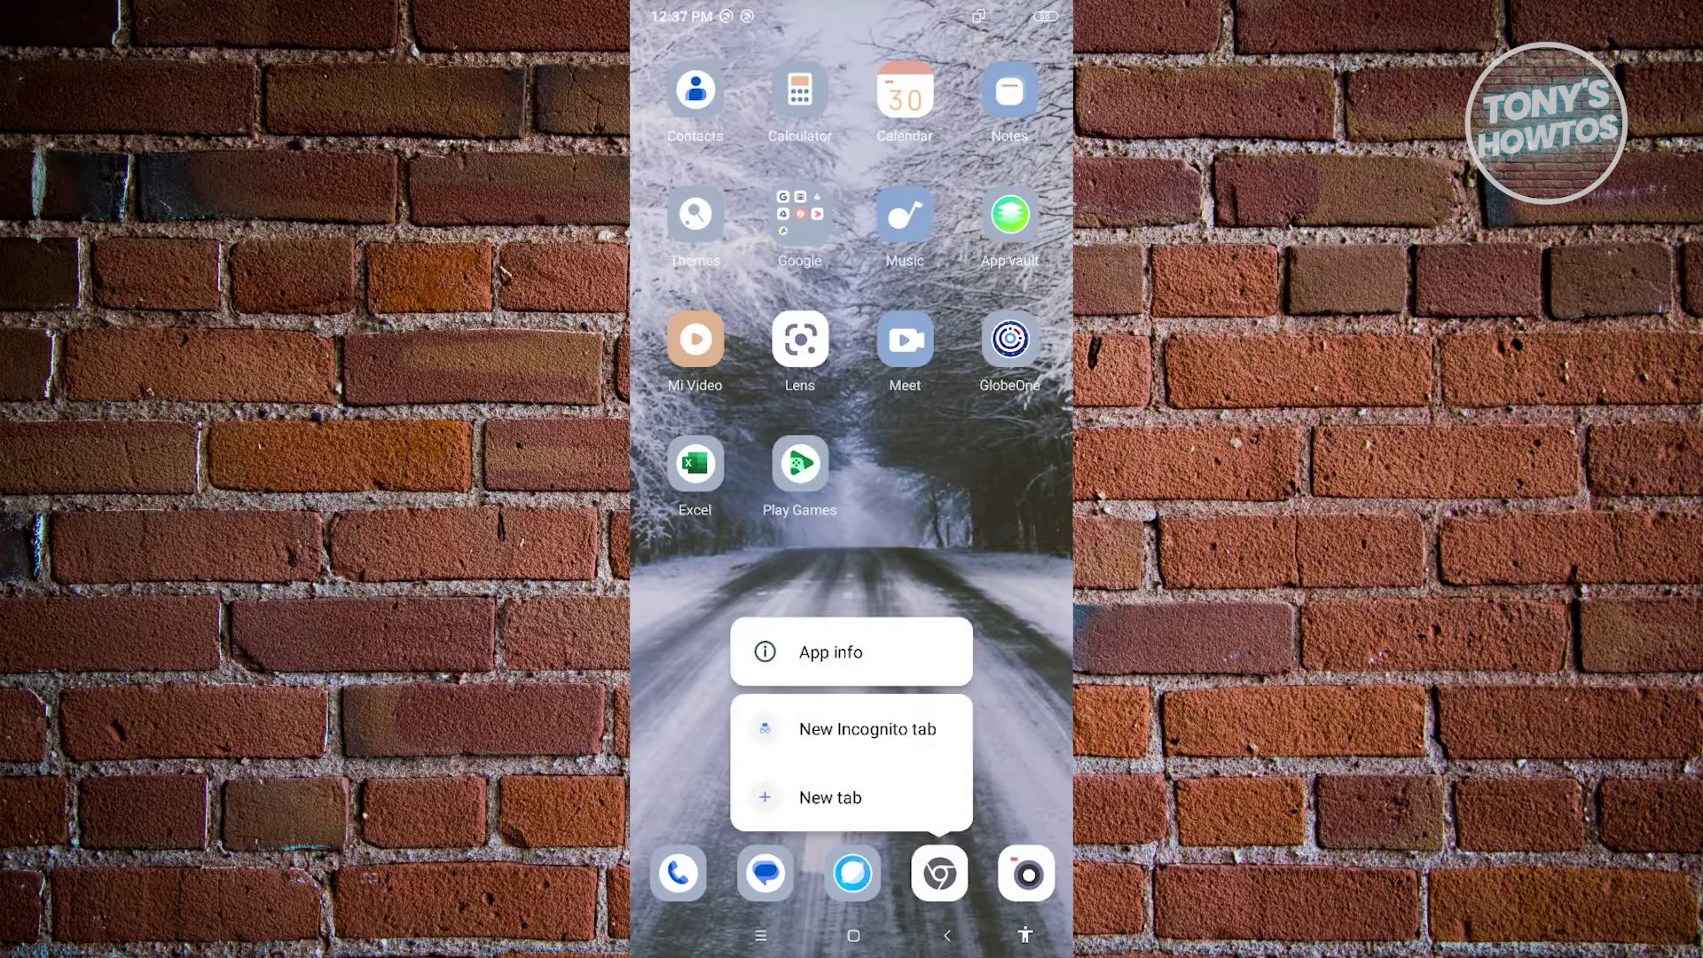
Open Chrome's app permissions and allow Contacts access
left_click(830, 653)
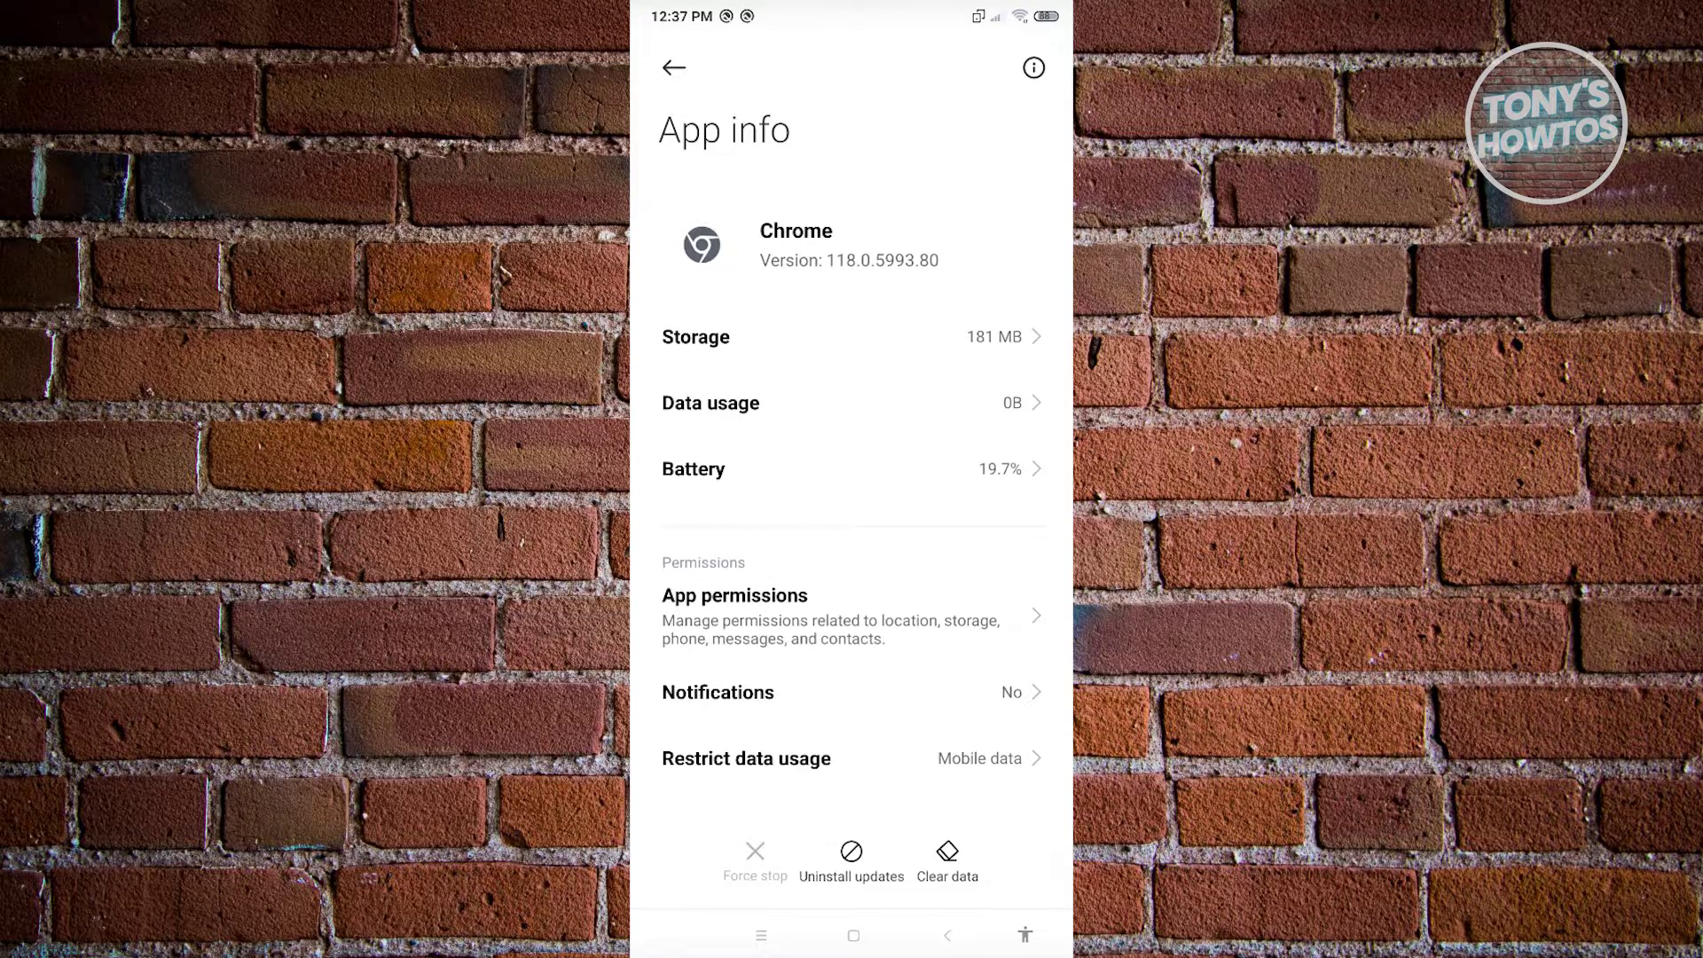
left_click(799, 612)
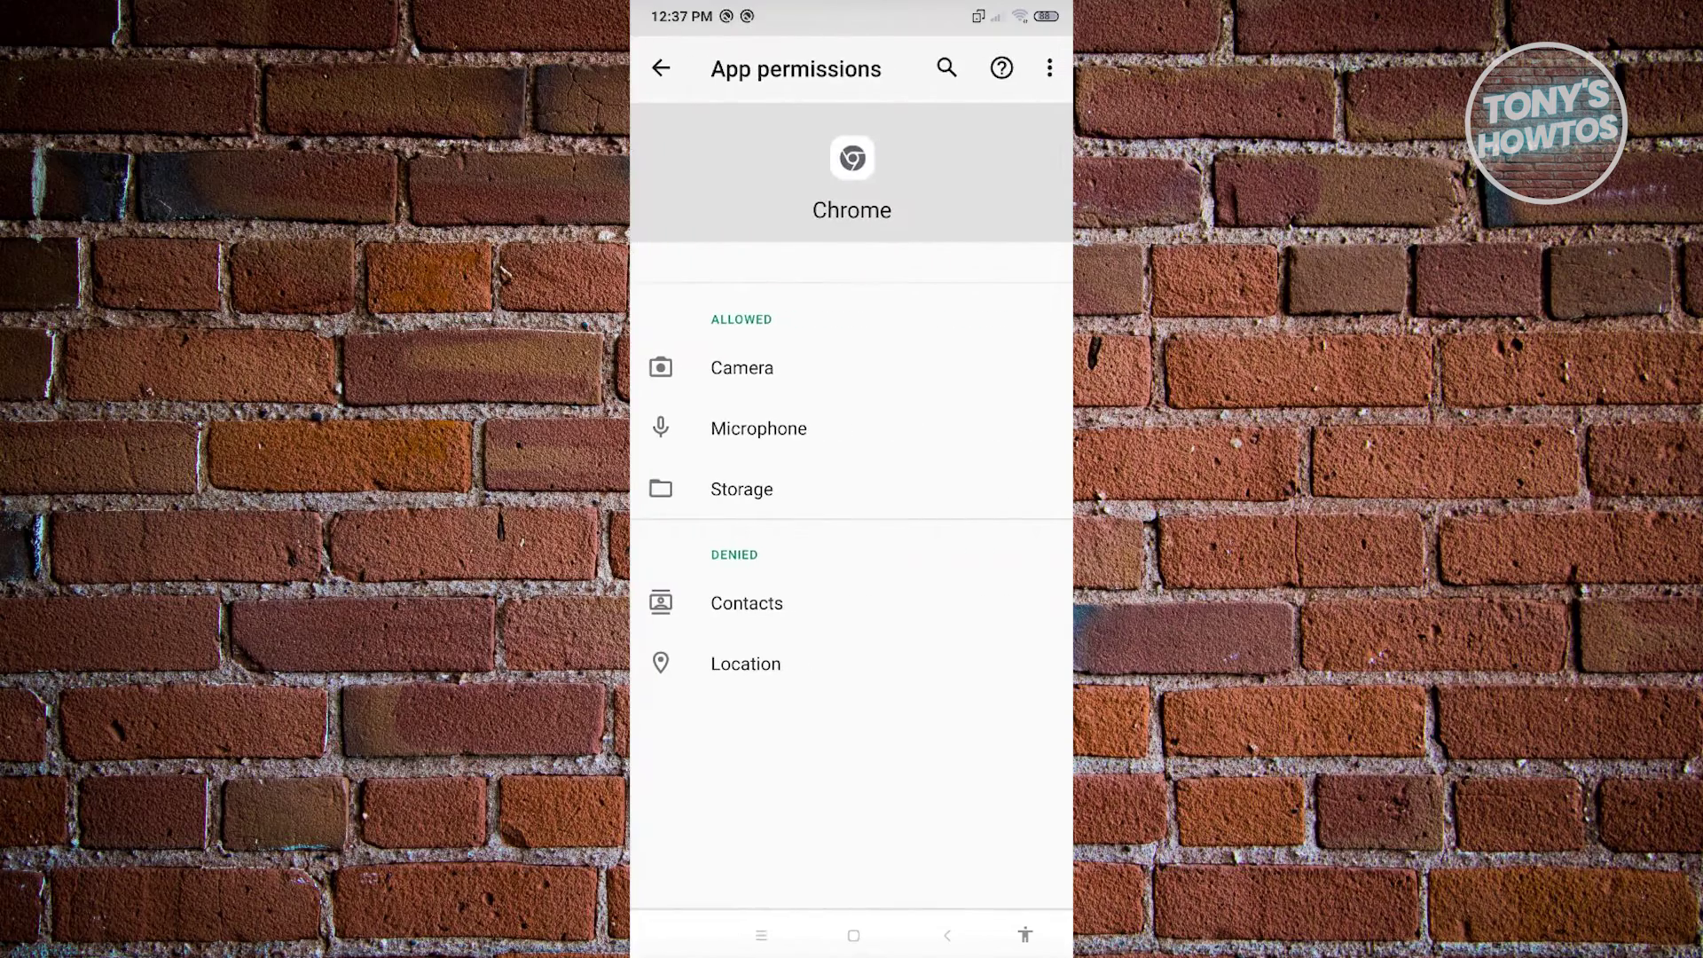
left_click(746, 603)
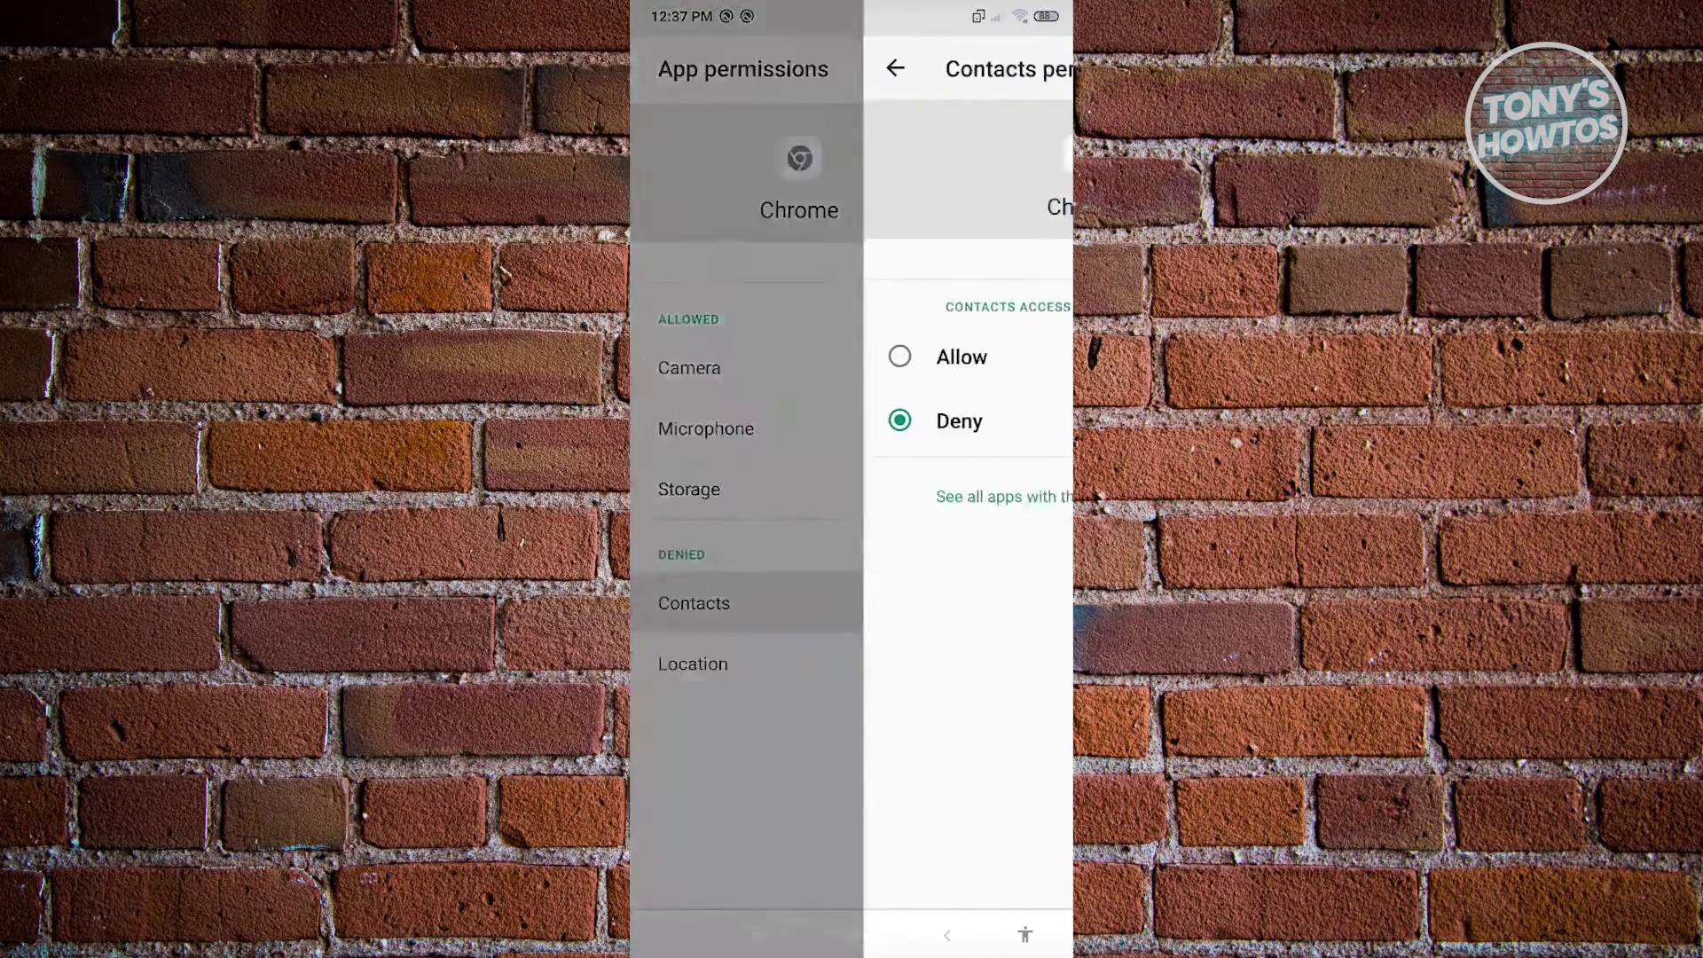
left_click(665, 356)
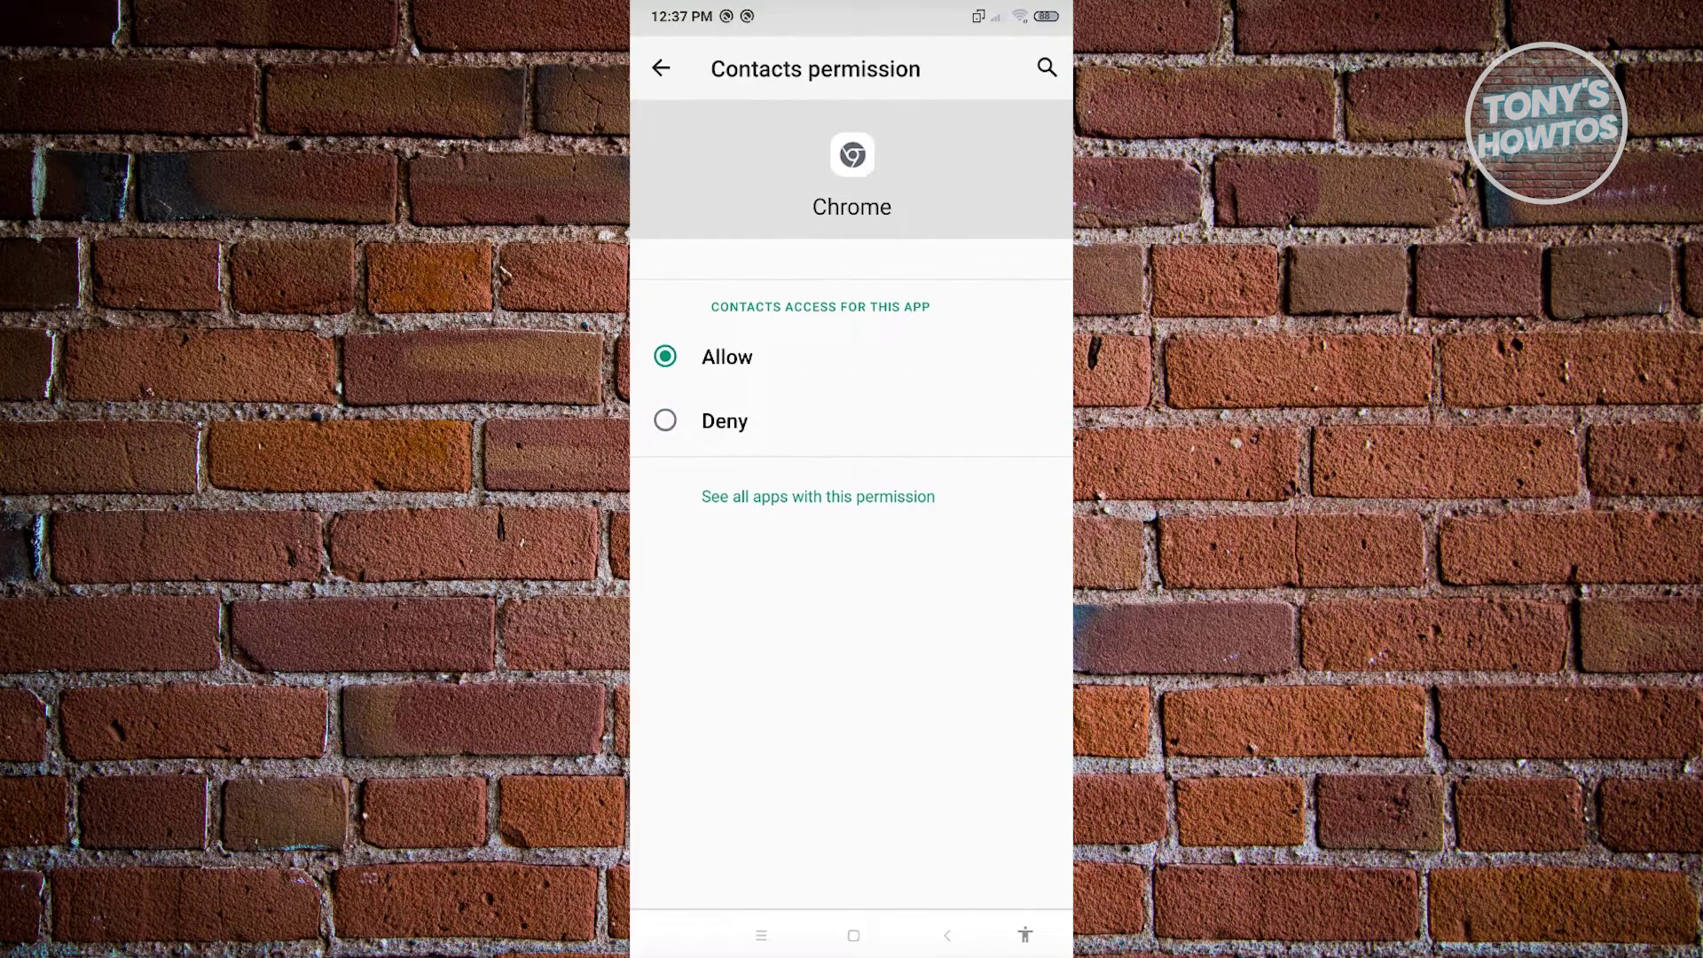
left_click(662, 68)
Set Chrome's Location permission to 'Allow only while using the app'
left_click(824, 662)
left_click(665, 357)
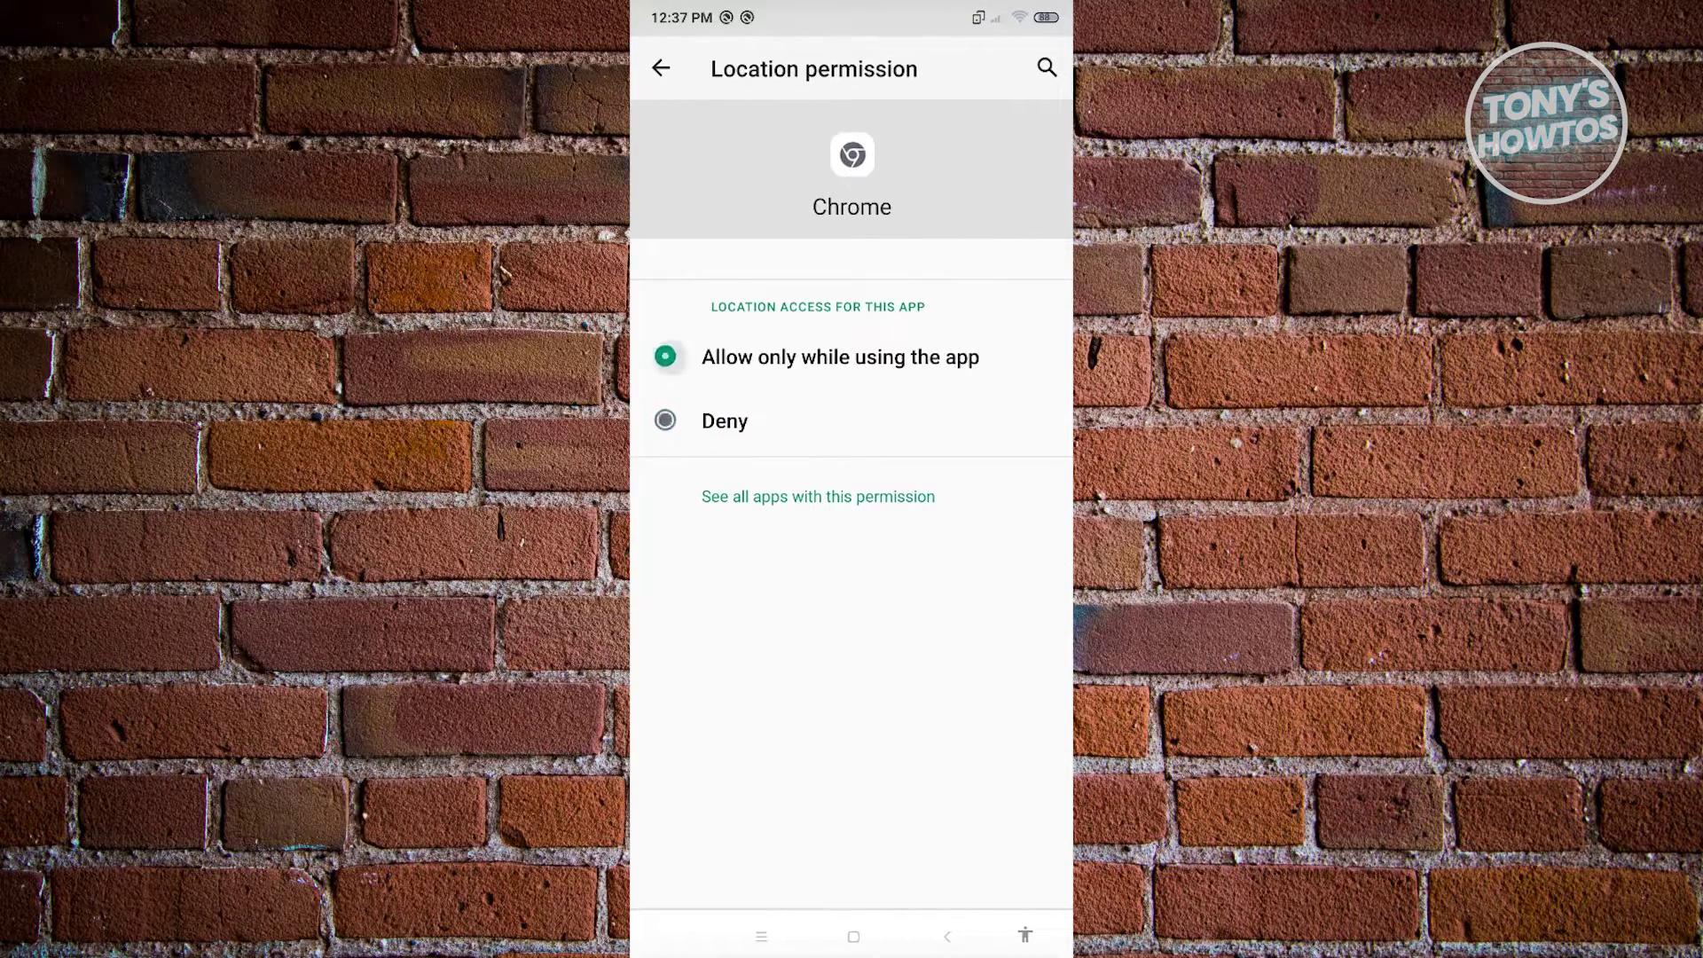
left_click(661, 67)
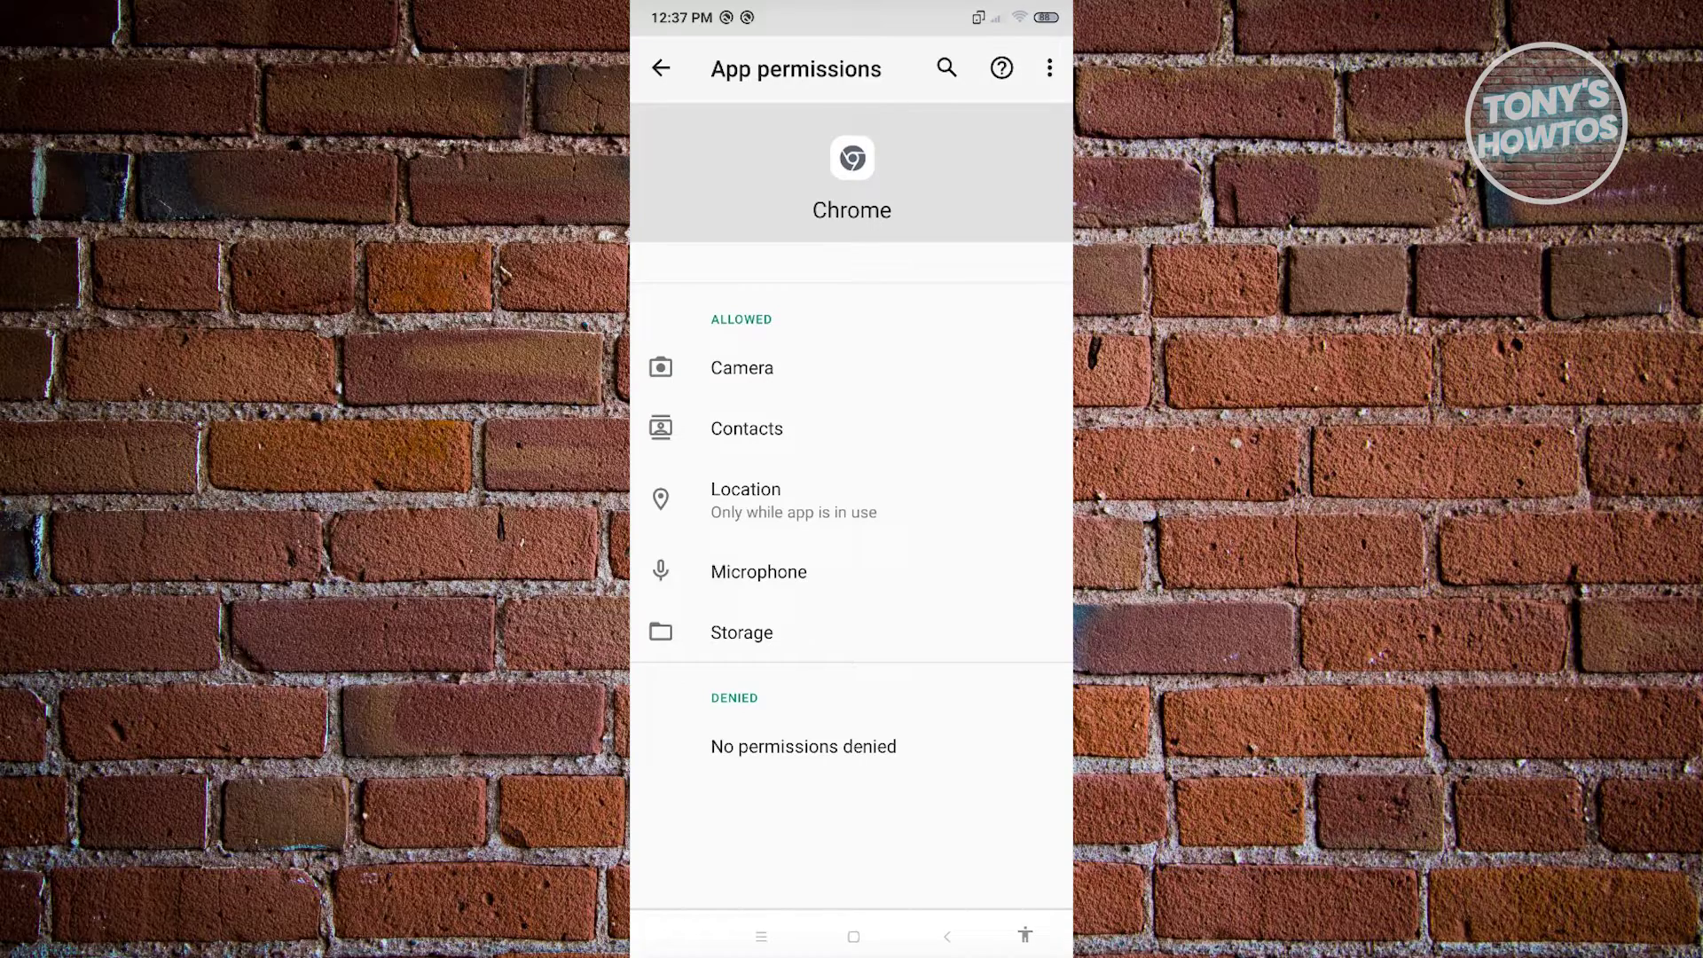
Clear Chrome's defaults on its App info page, then go to the Android home screen
left_click(661, 68)
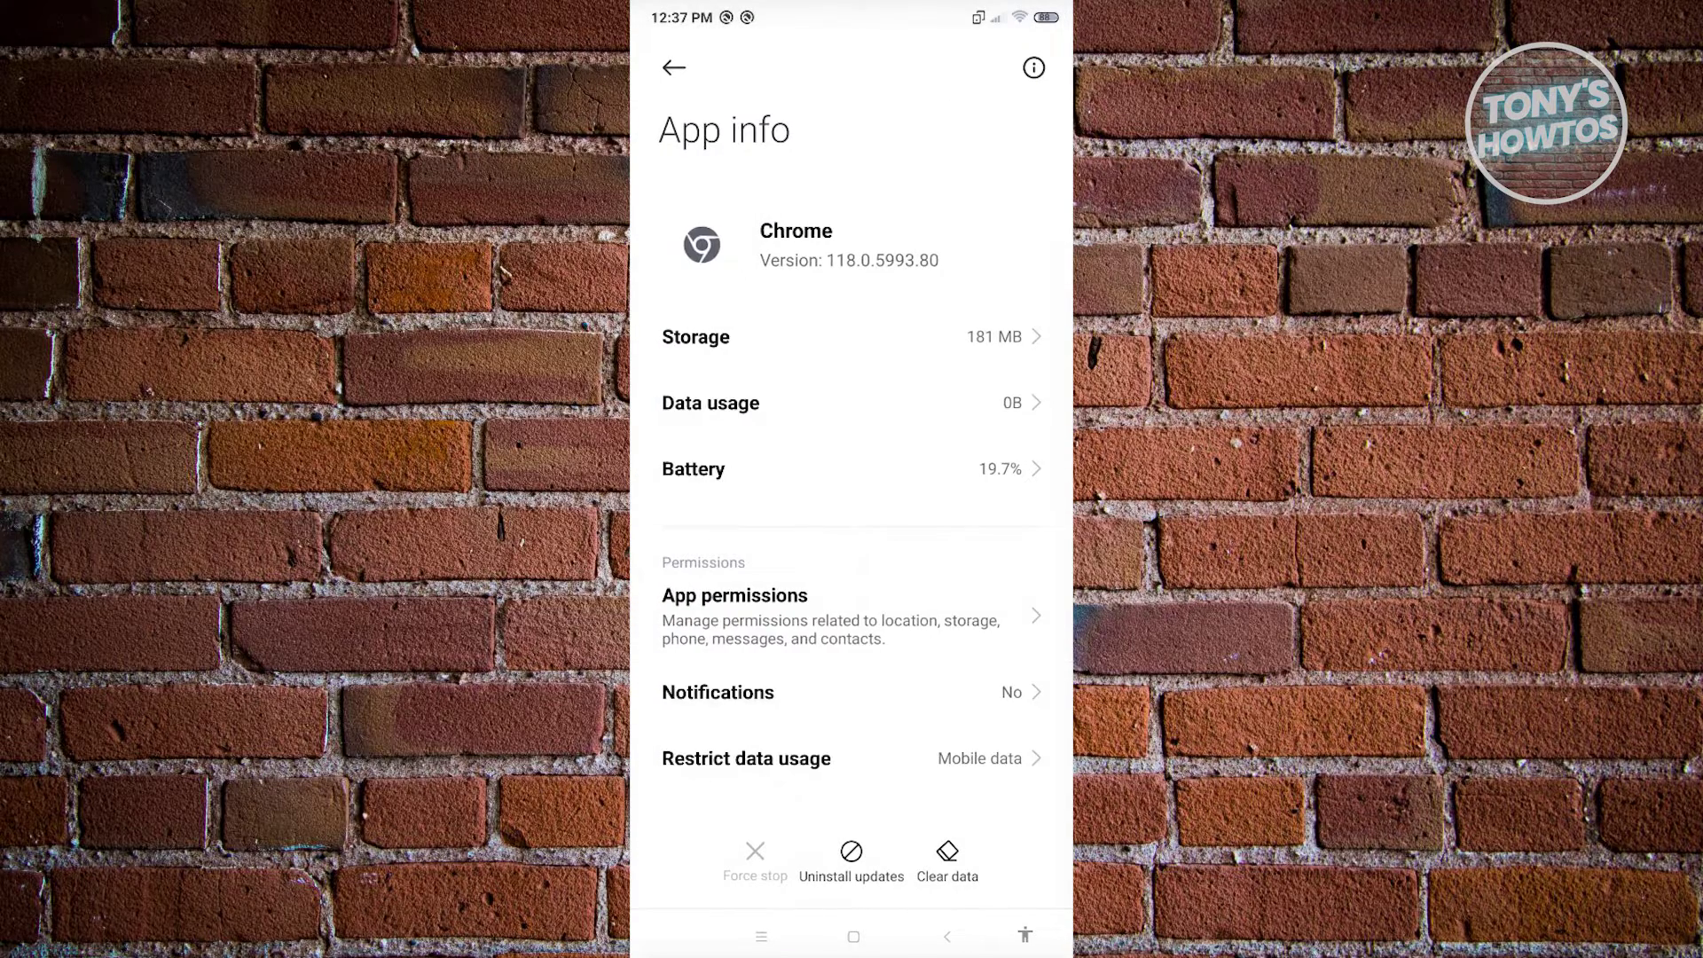
scroll(851, 480, "down", 5)
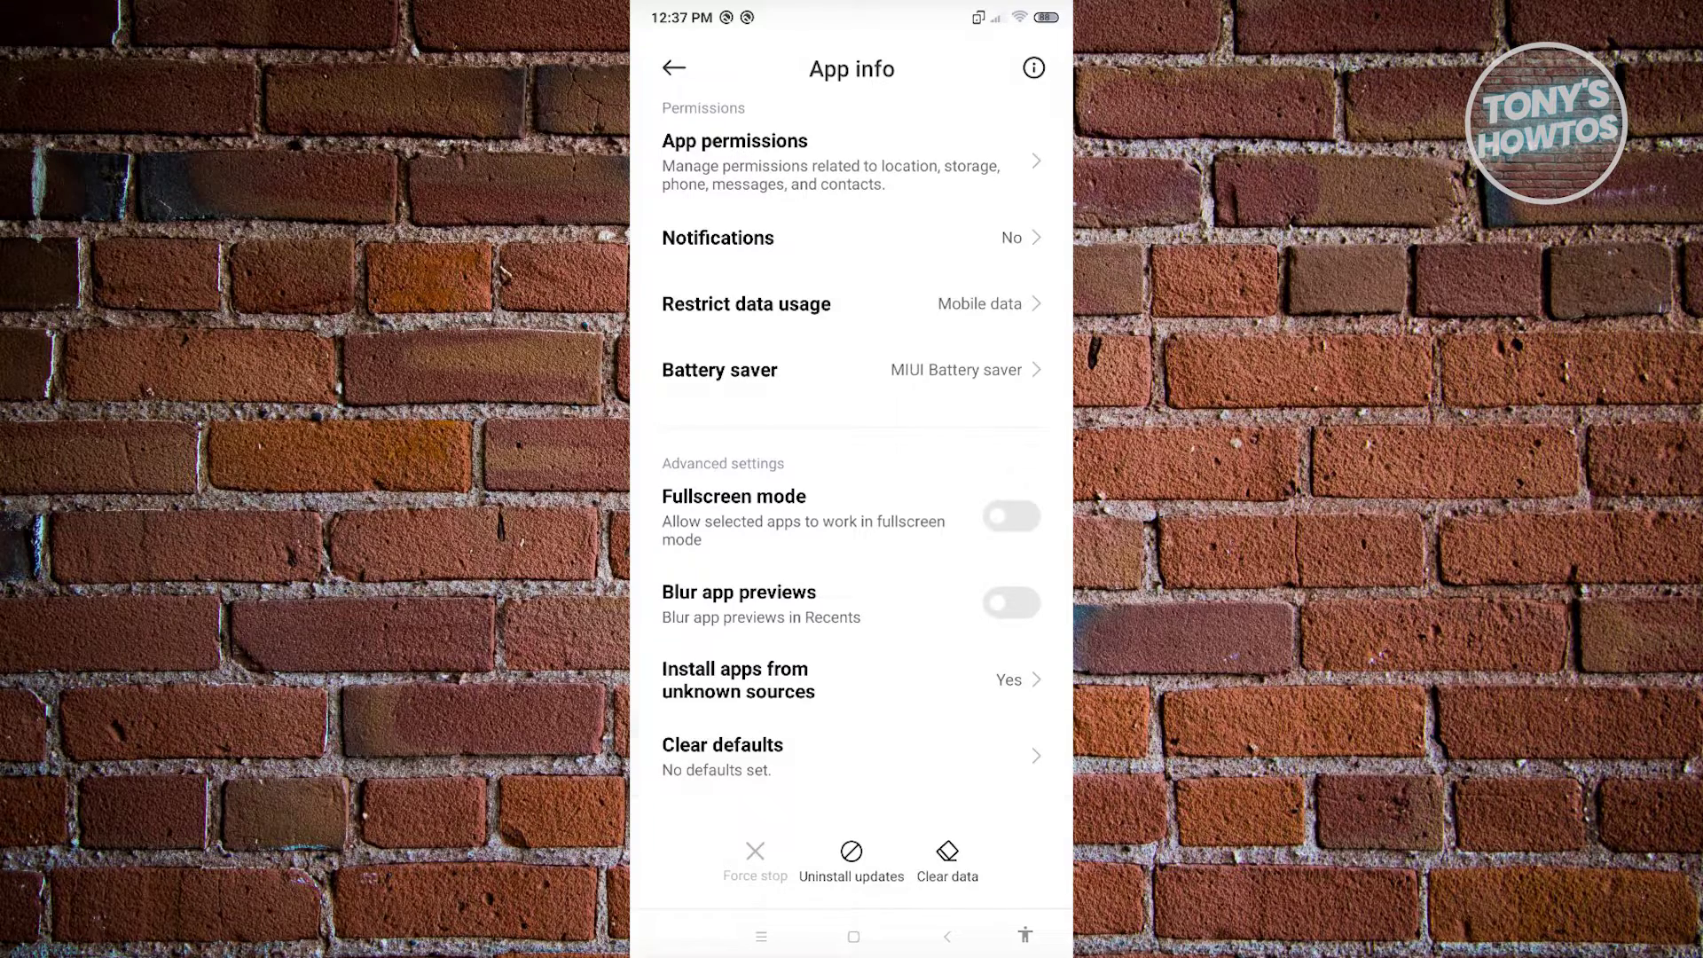
left_click(853, 756)
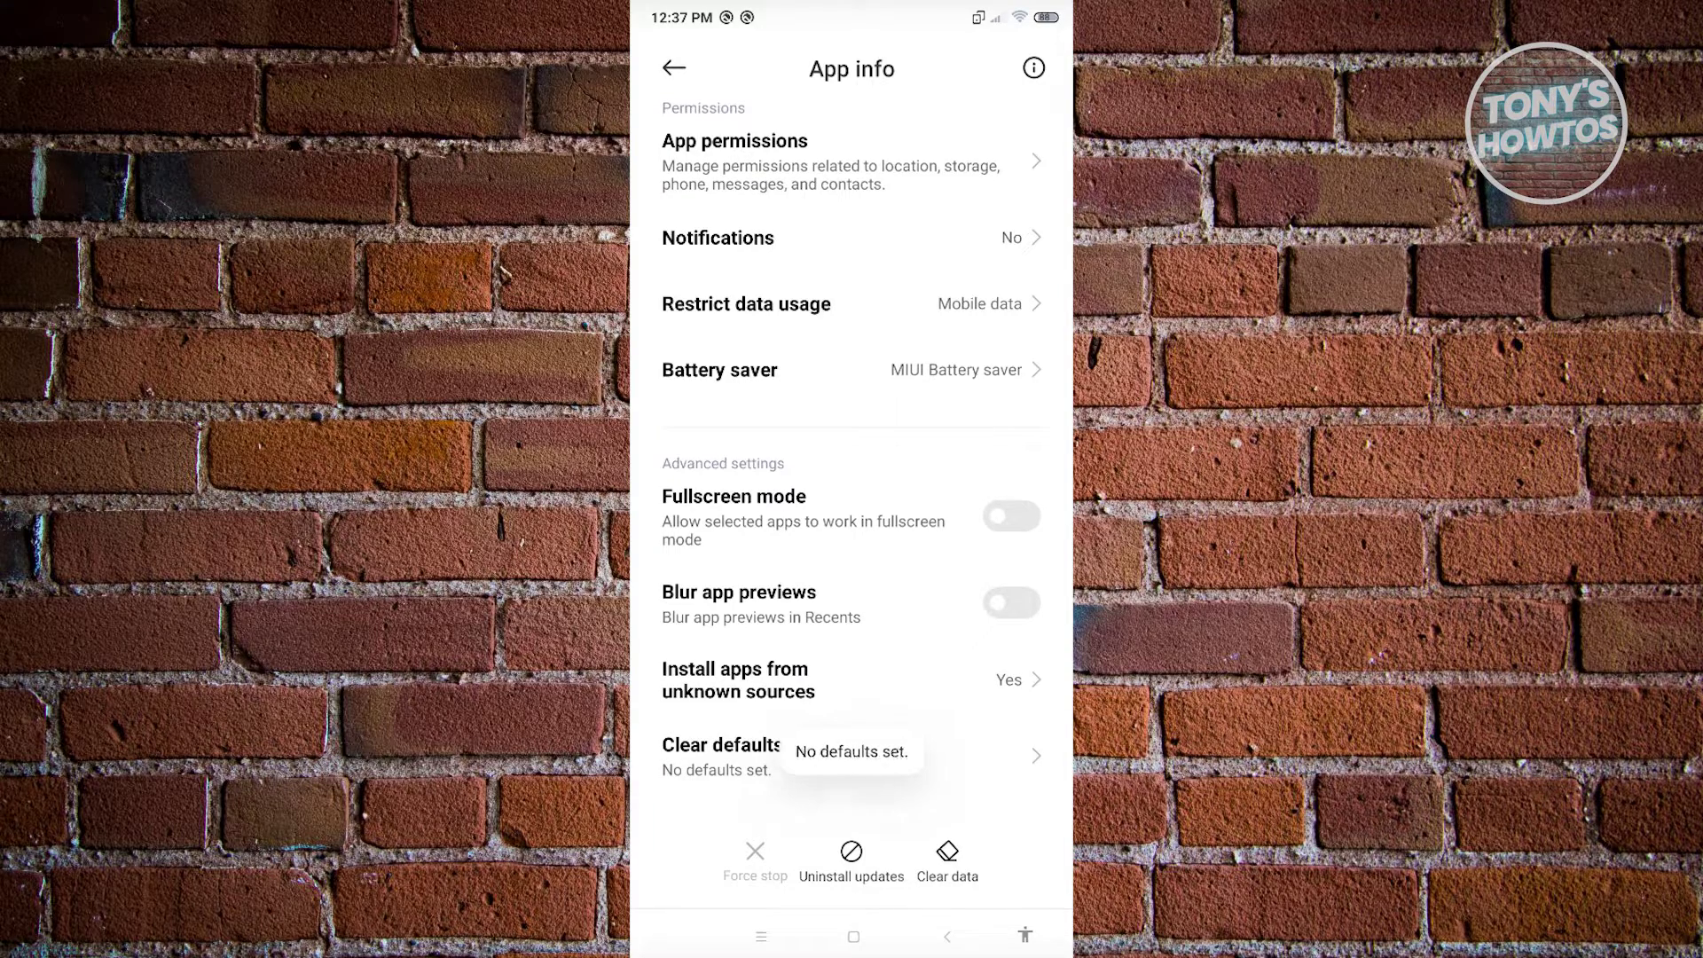
left_click(853, 936)
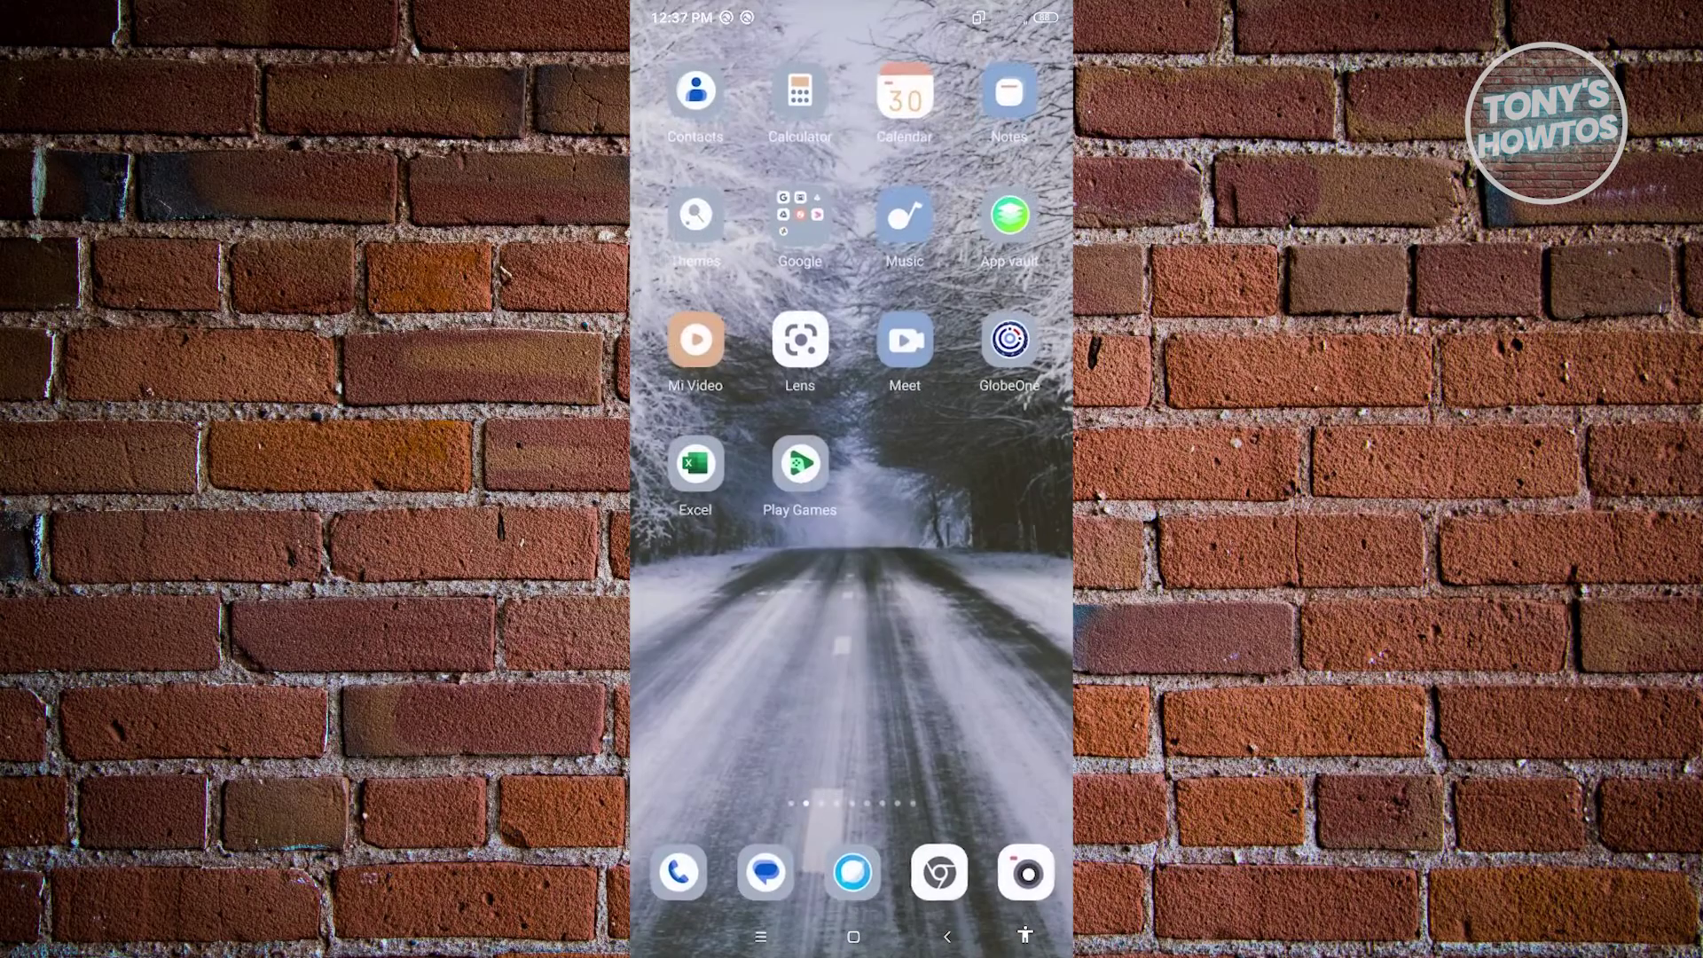